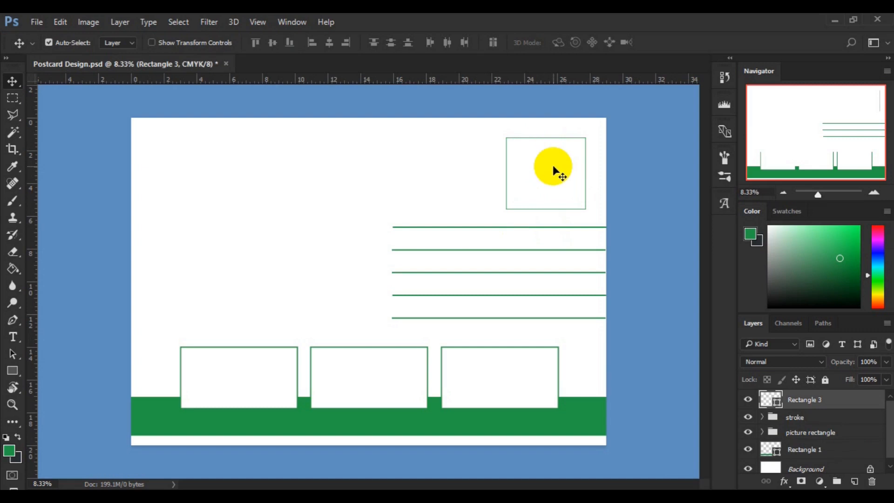
Step: Align the stamp box and the stroke group with the third picture frame's outer edge, narrowing the stroke group to 88.69% width
drag(554, 170, 526, 180)
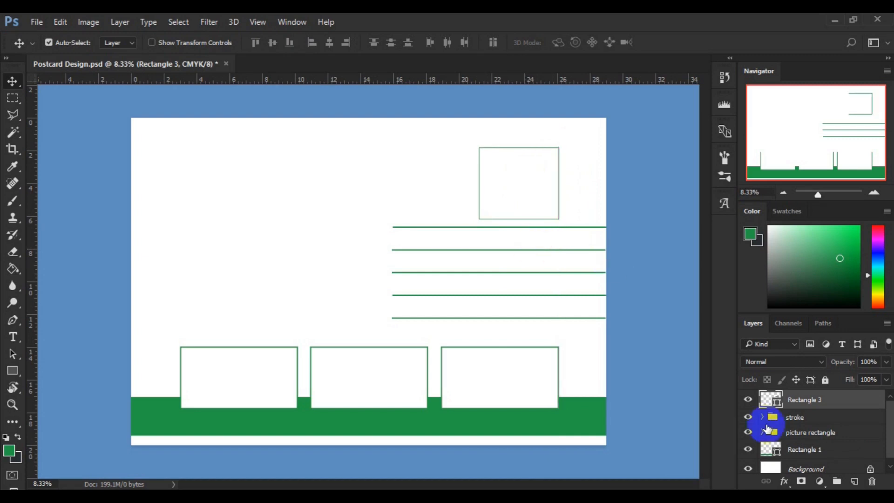
click(800, 420)
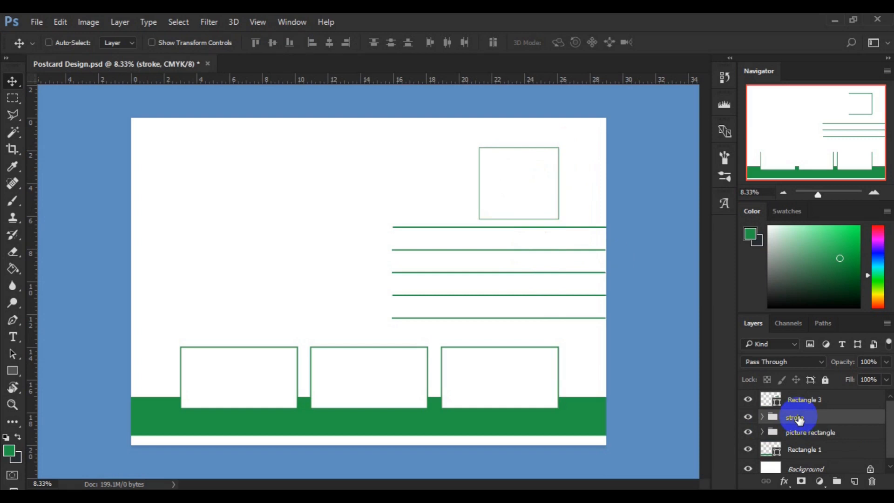
key(ctrl+t)
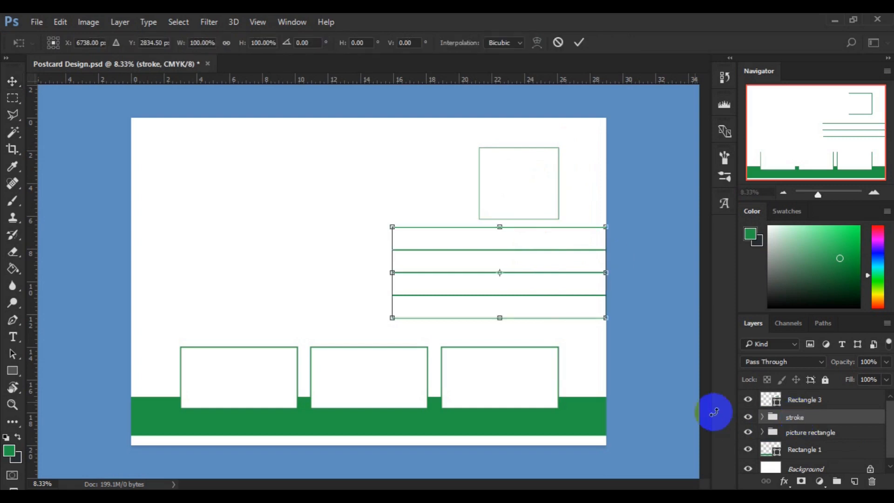
drag(524, 275, 480, 283)
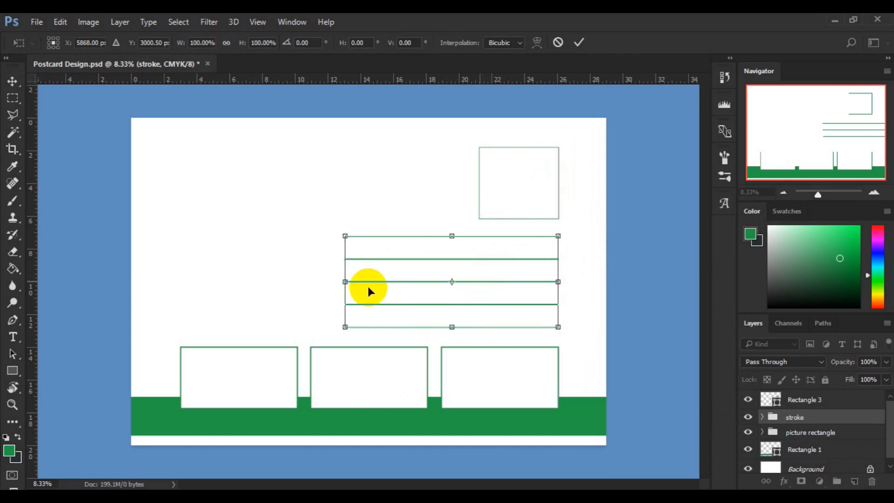
drag(347, 283, 363, 282)
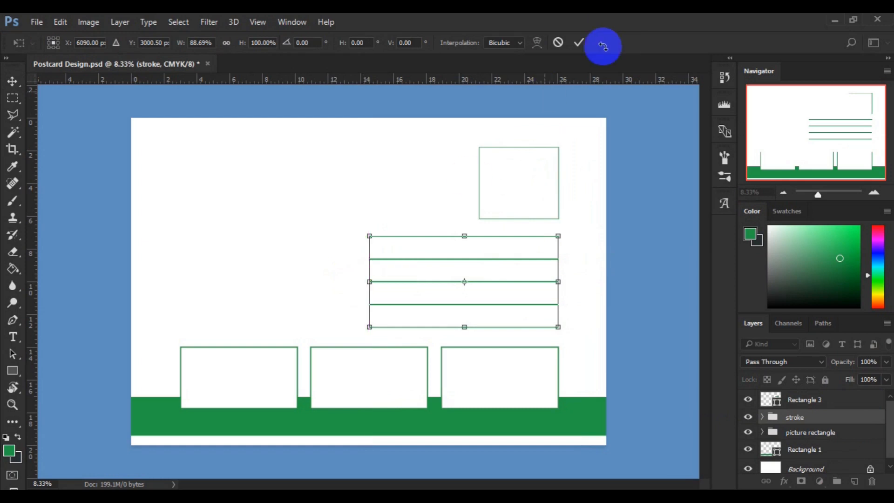
click(583, 43)
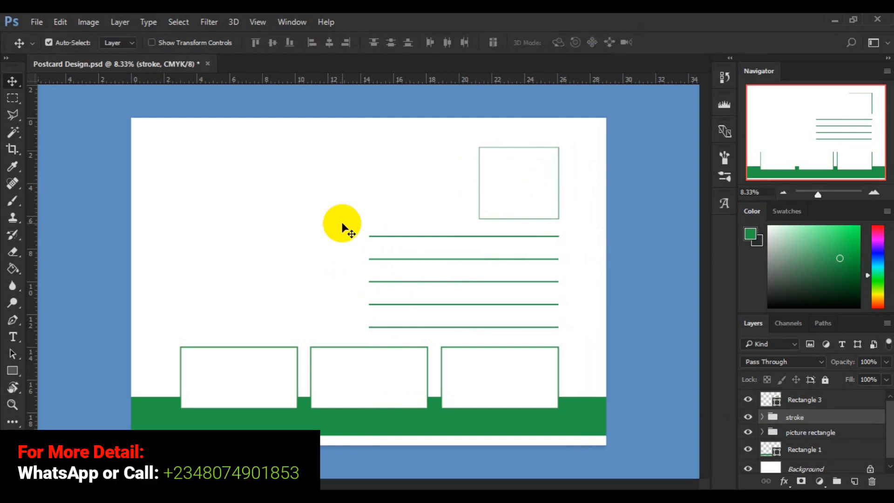
Step: Select the first picture rectangle, start Place Embedded and open the freepik stockpoto folder on the Desktop
click(238, 384)
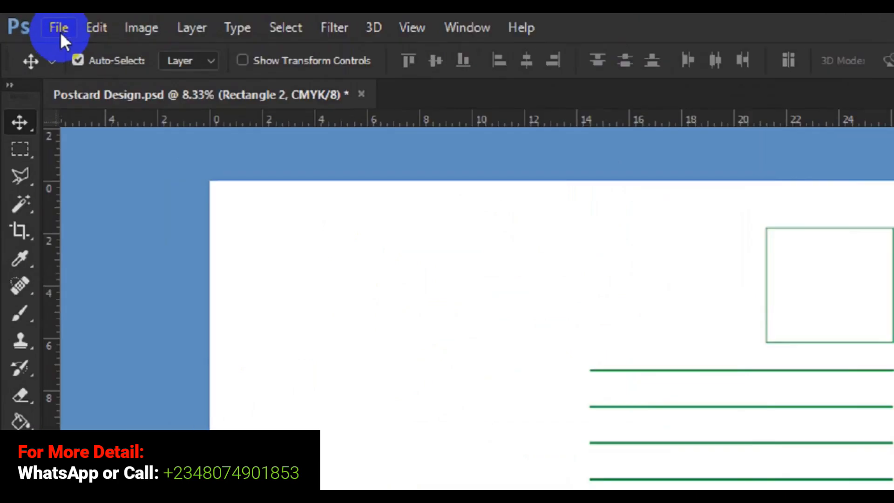
click(74, 36)
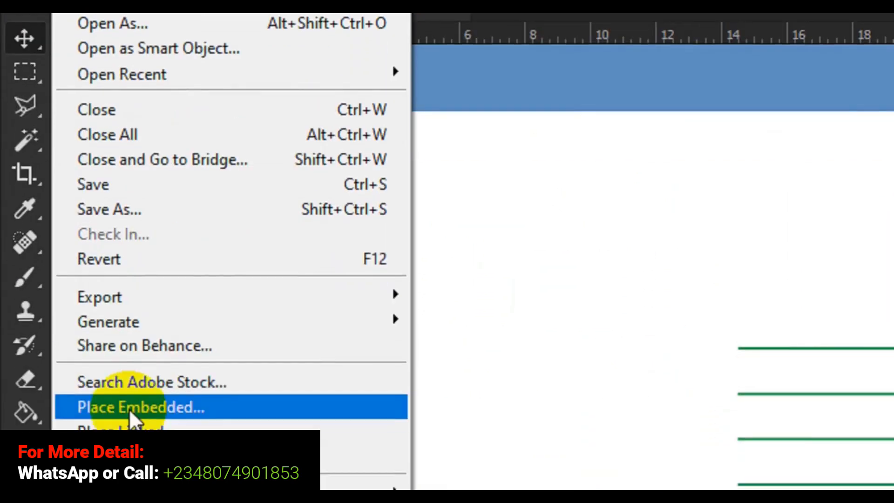
click(132, 410)
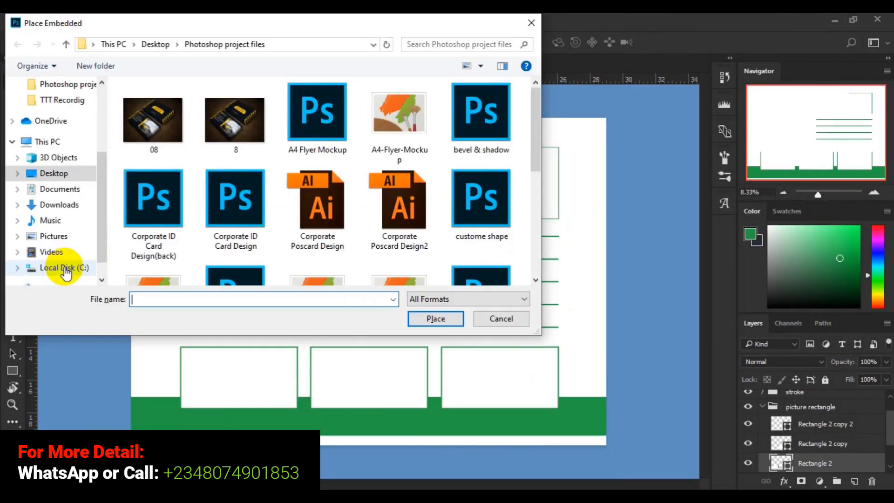
click(59, 176)
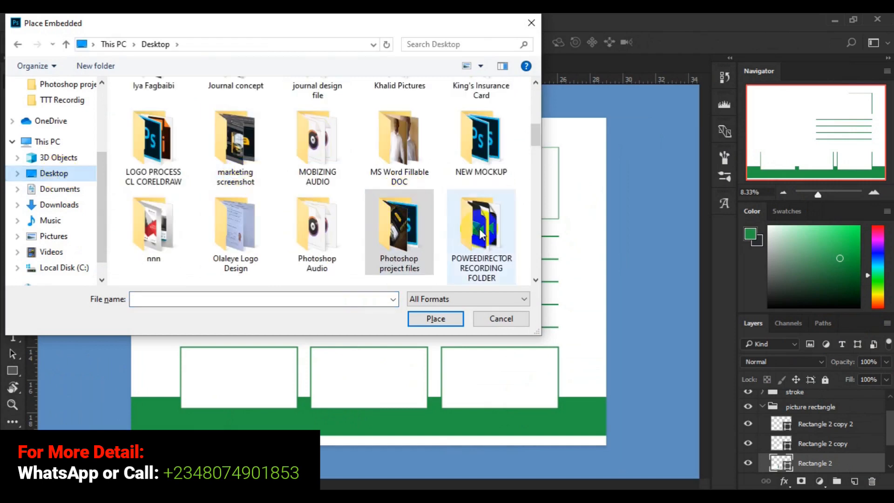
scroll(535, 272, down, 2)
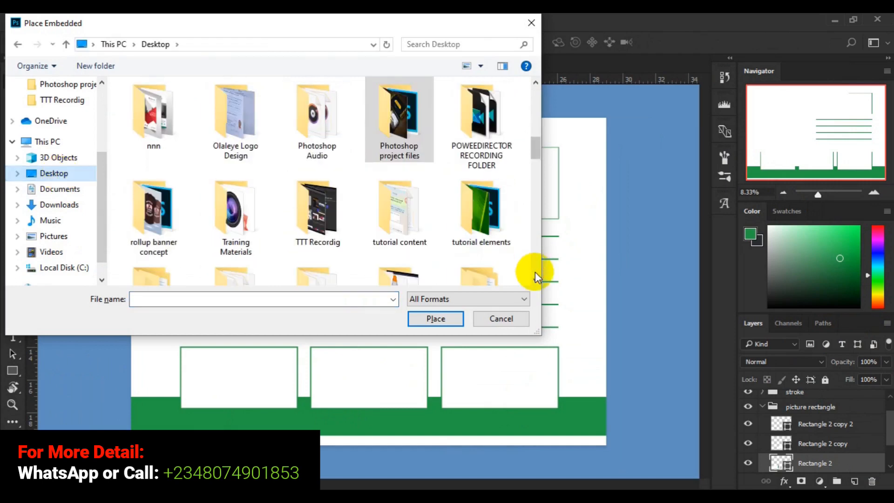
scroll(535, 272, down, 5)
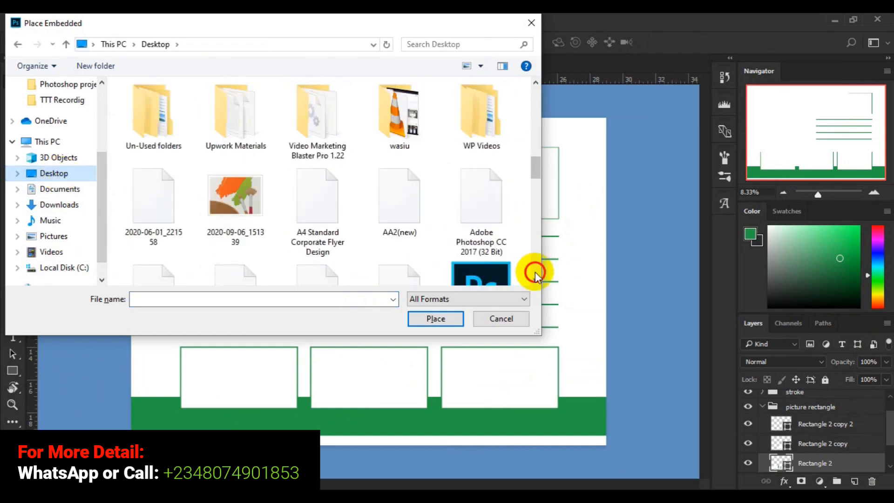
click(536, 154)
click(536, 135)
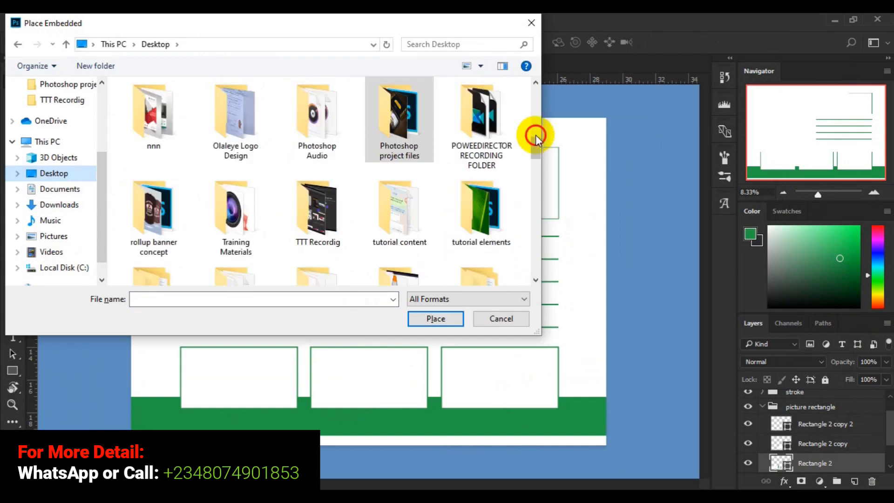
click(536, 113)
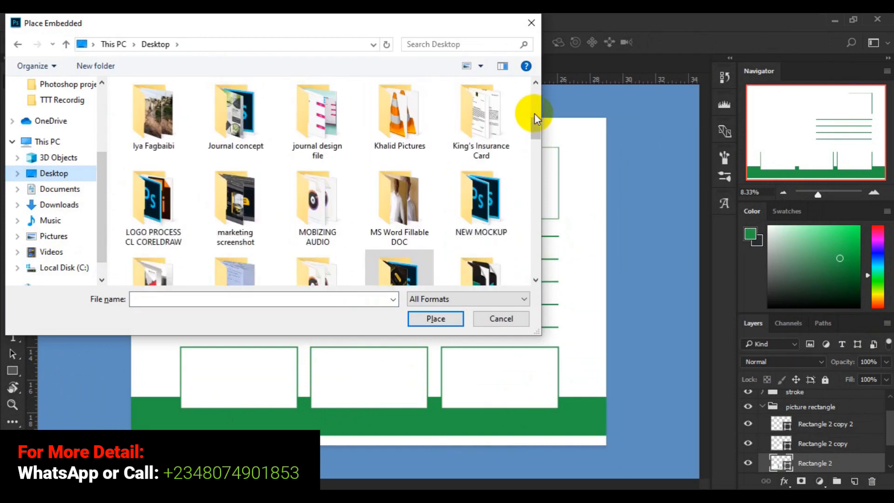
click(535, 96)
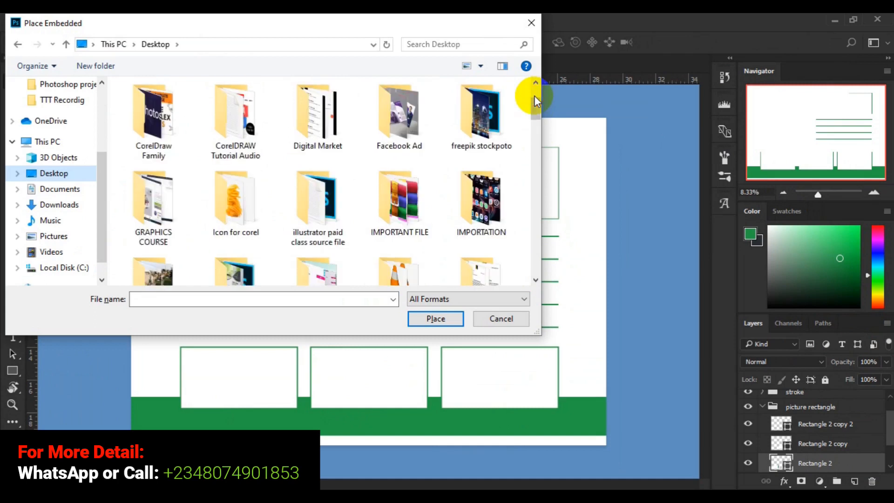
double_click(485, 122)
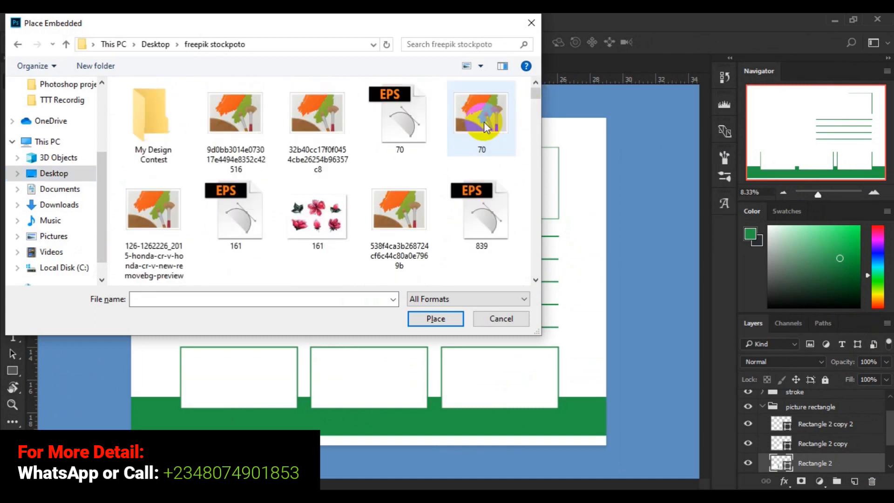
Step: Find the Elegant-Orange-Family-Dream-House image in the folder and place it in the postcard
click(538, 242)
click(538, 242)
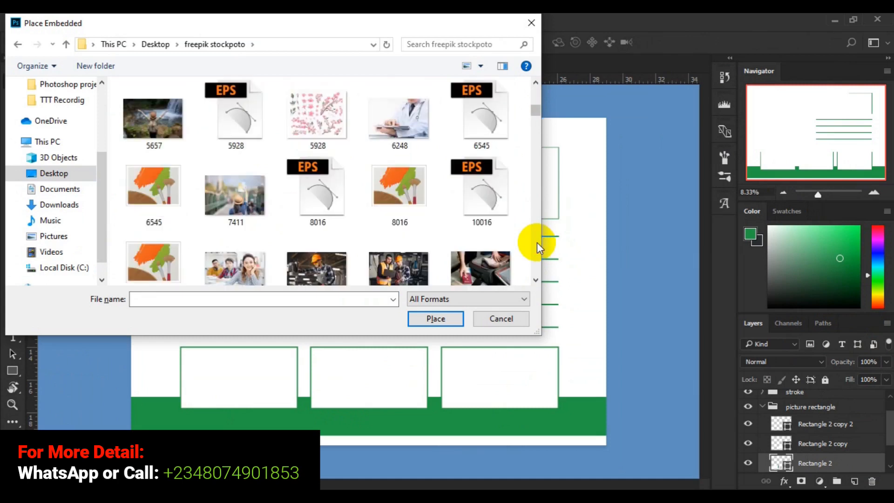
click(538, 242)
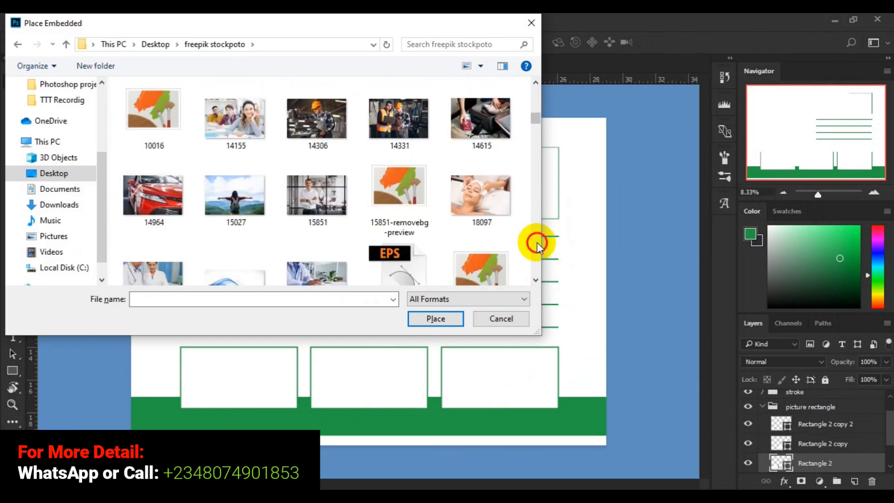
click(538, 242)
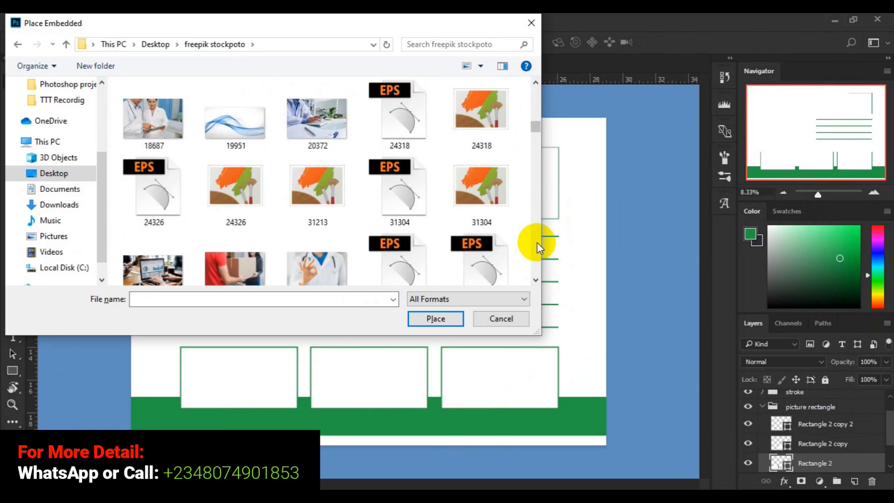
click(537, 242)
click(537, 243)
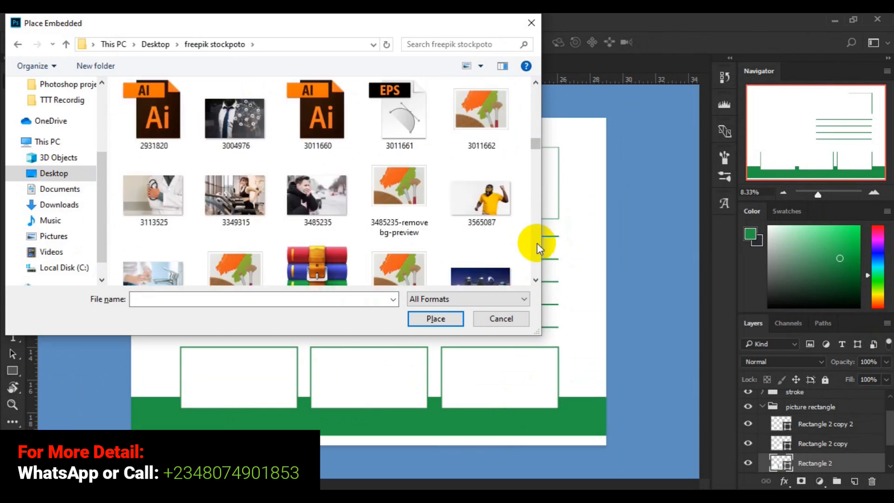
click(537, 243)
click(538, 243)
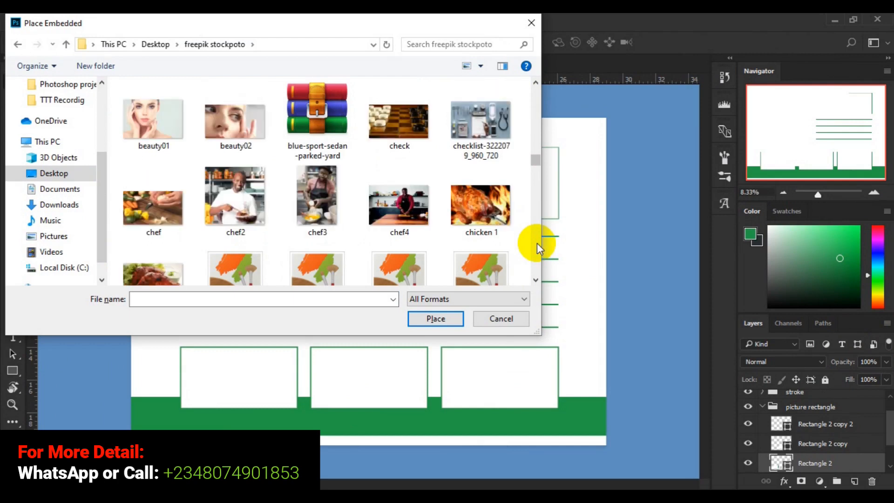
click(538, 243)
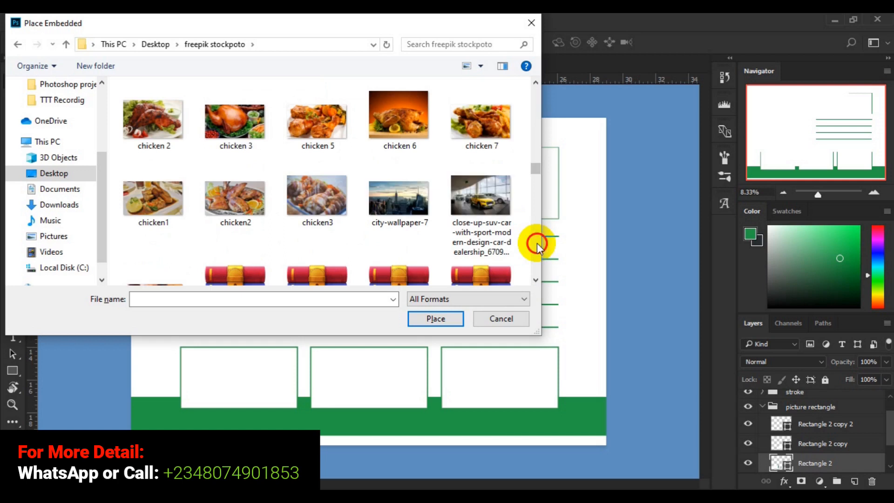
click(538, 243)
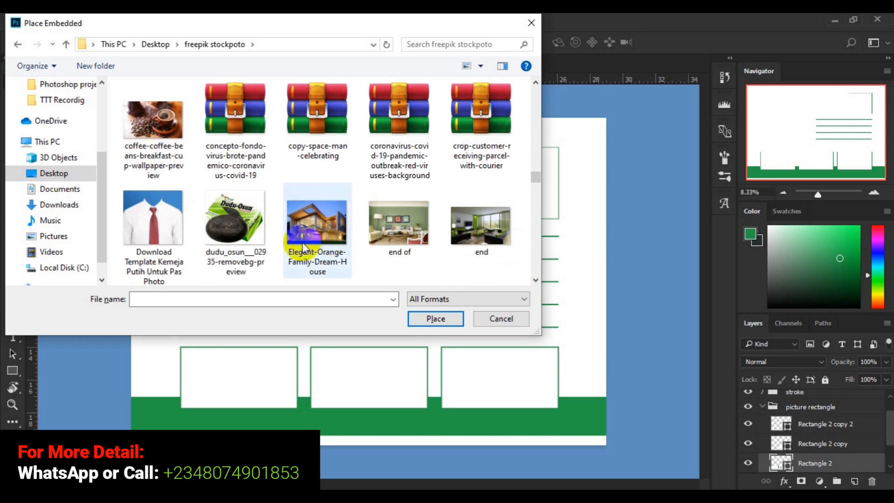
click(317, 223)
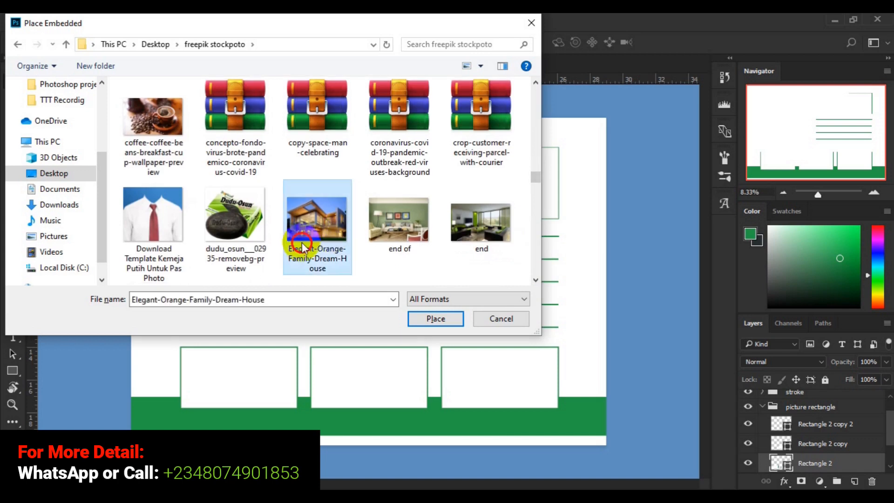
click(421, 323)
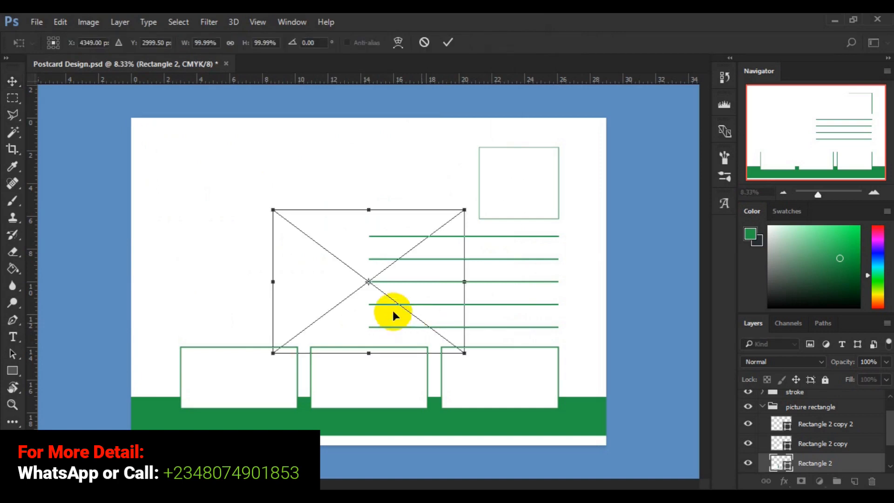
Step: Move the placed house image over the first picture rectangle and scale it down to about 62.7%
drag(392, 312, 233, 396)
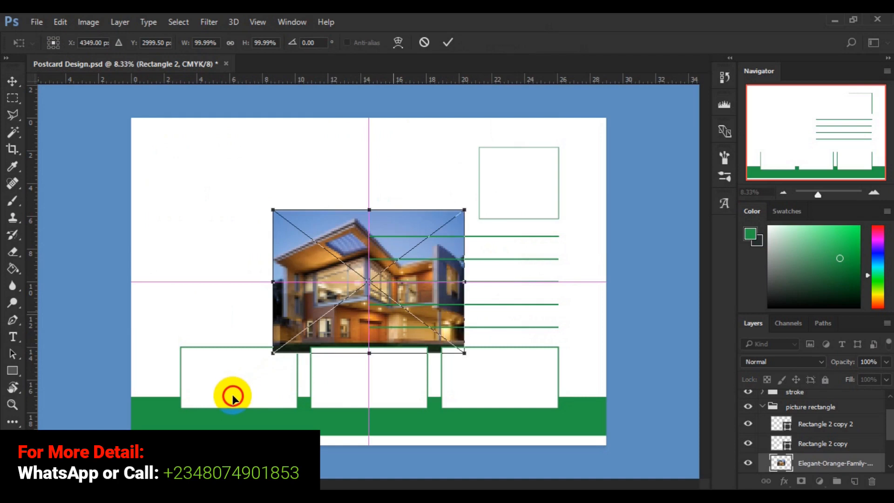
drag(233, 397, 257, 397)
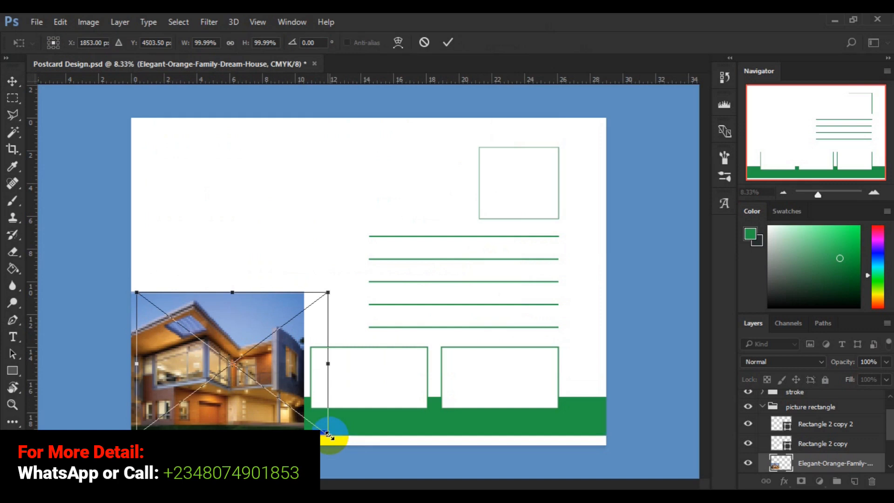
drag(328, 430, 299, 416)
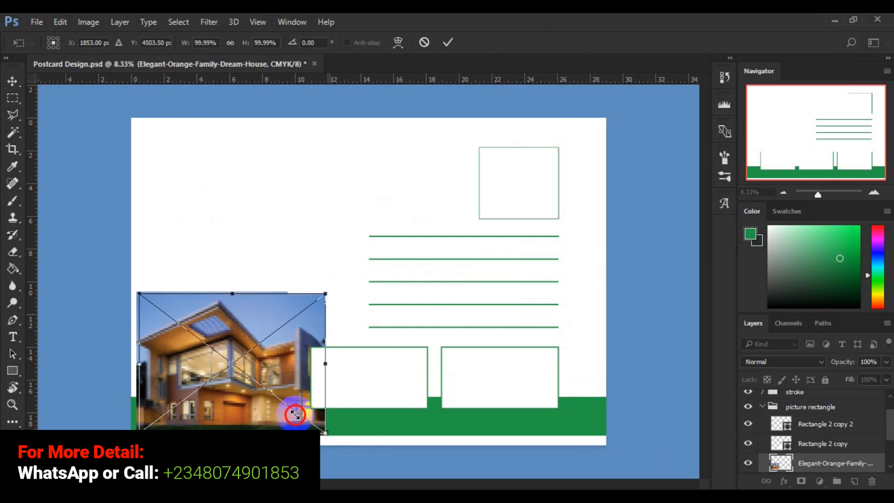
drag(295, 415, 286, 410)
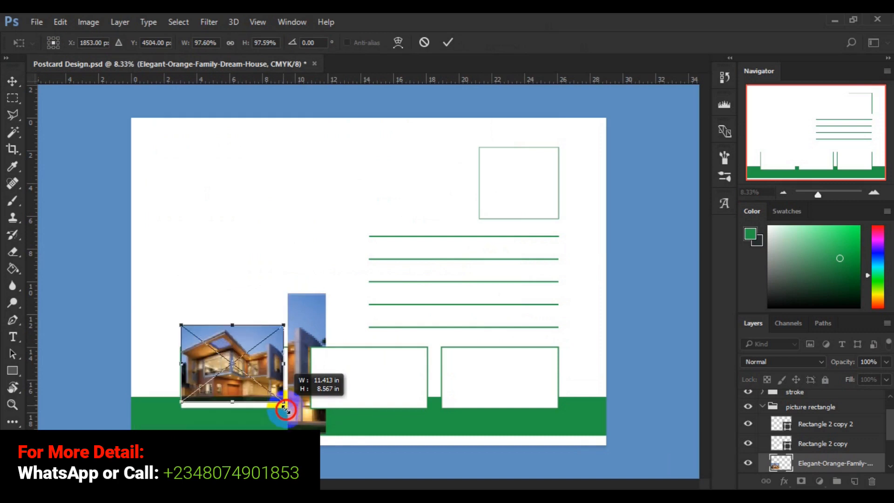
drag(285, 409, 292, 414)
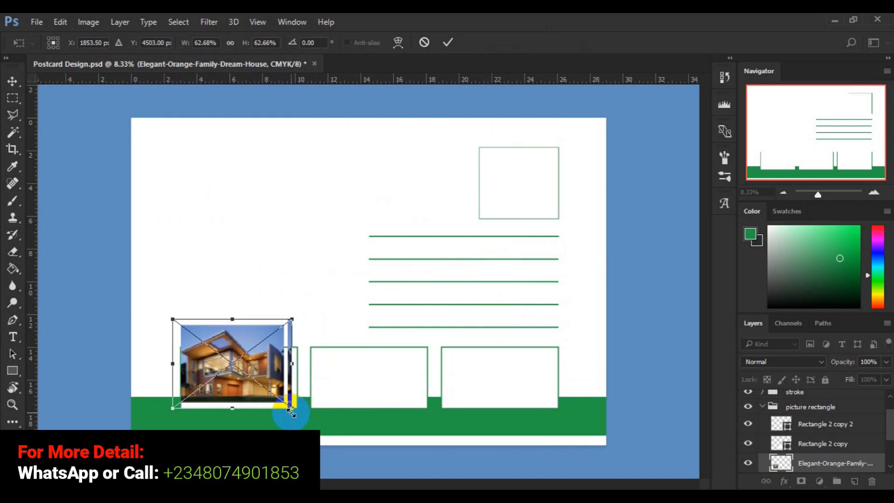
key(Return)
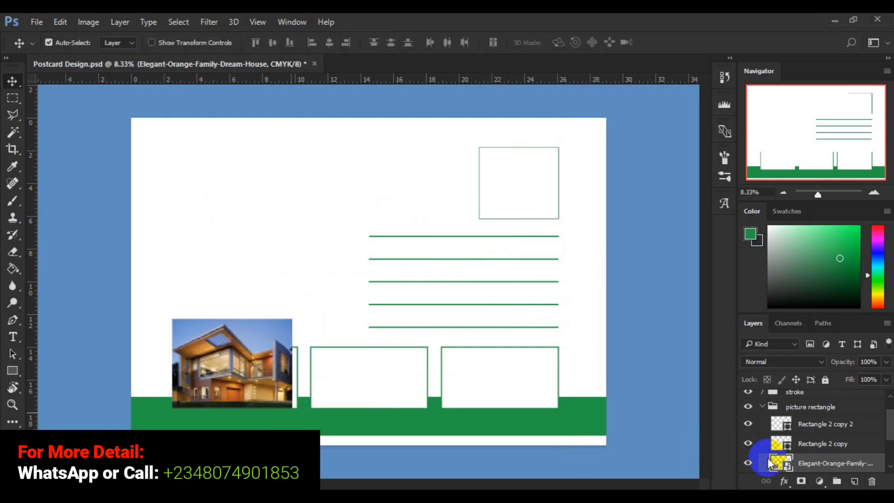
Step: Clip the house image to the first picture rectangle with a clipping mask and reposition it to fill the frame
right_click(814, 465)
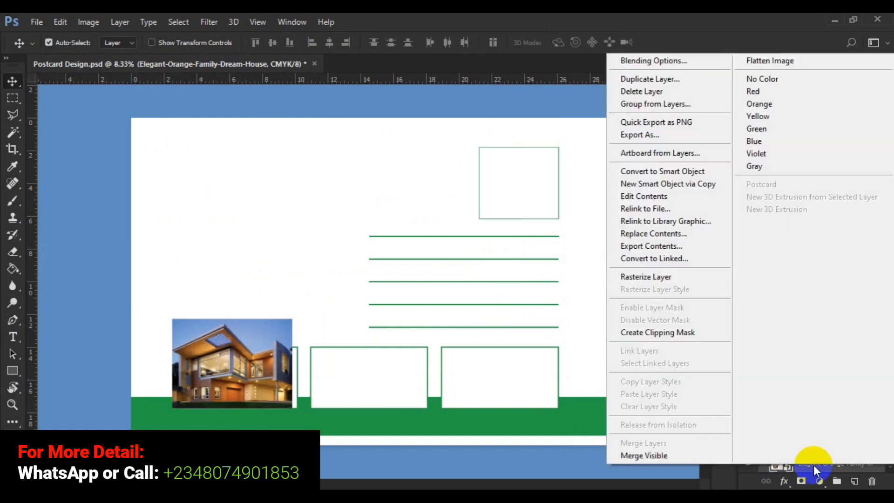
click(668, 333)
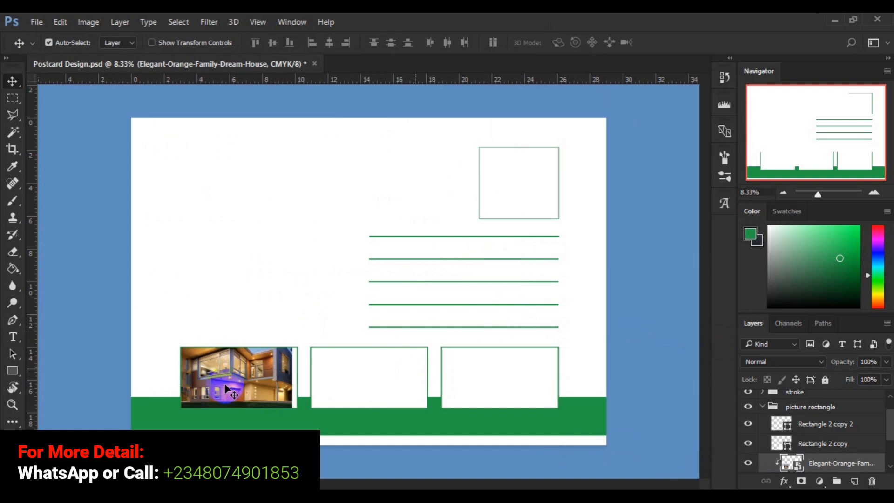
drag(233, 387, 234, 383)
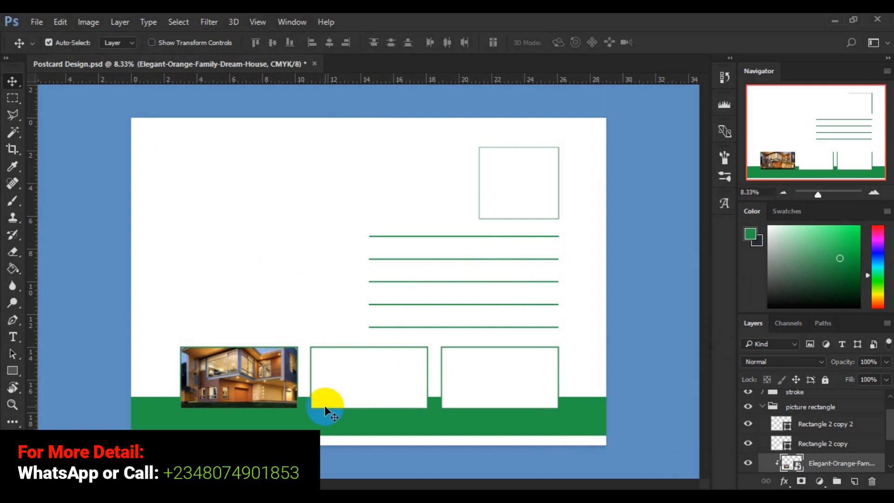
Step: Select the middle picture rectangle and place the "end of" living room image from the freepik stockpoto folder as an embedded object
click(347, 384)
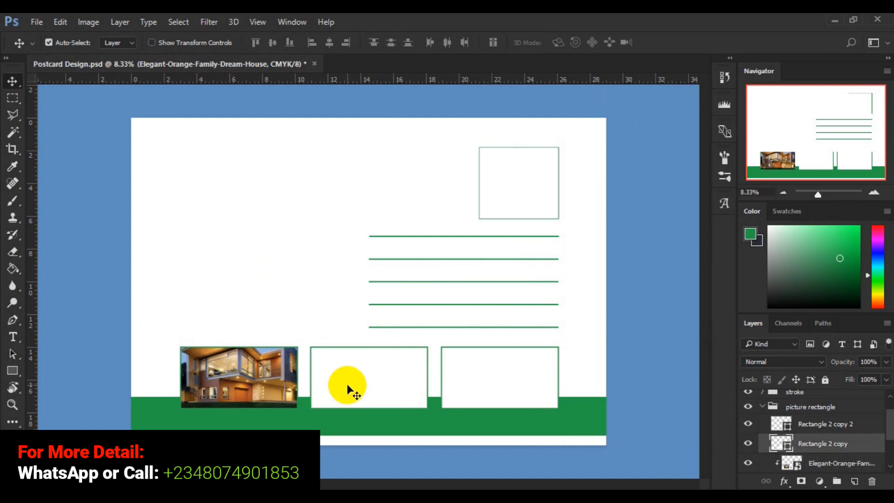
click(36, 24)
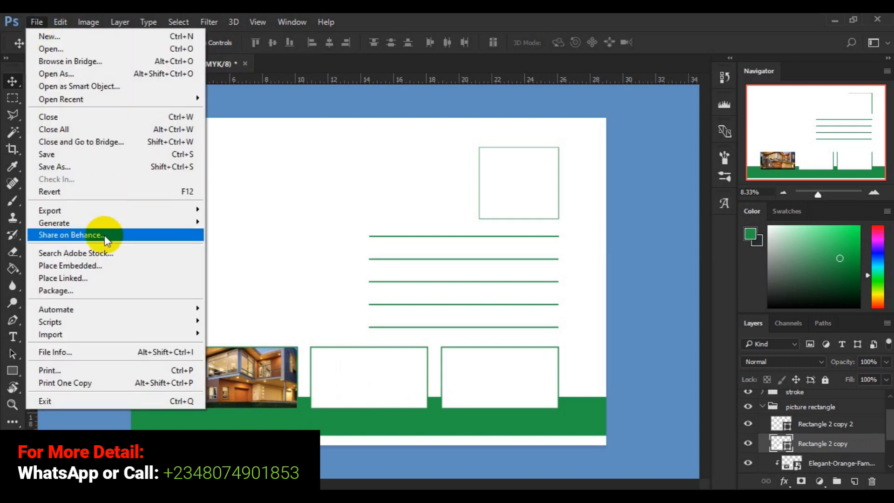
click(105, 265)
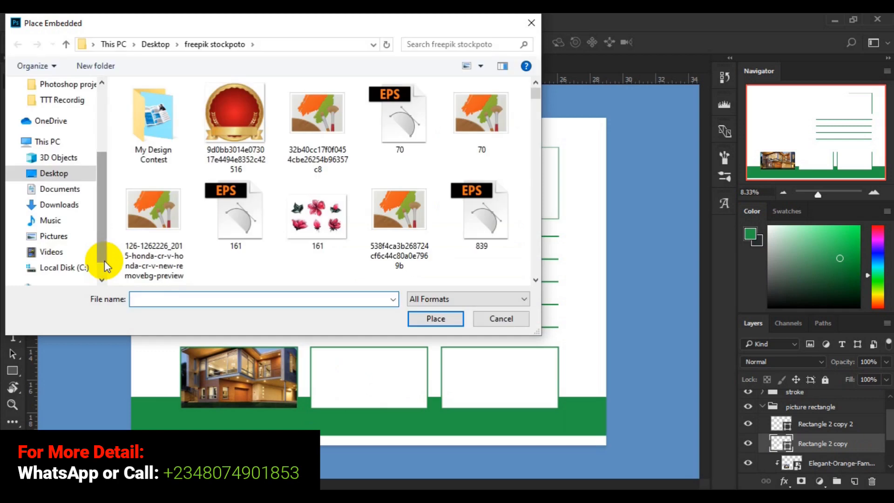
click(537, 214)
click(537, 214)
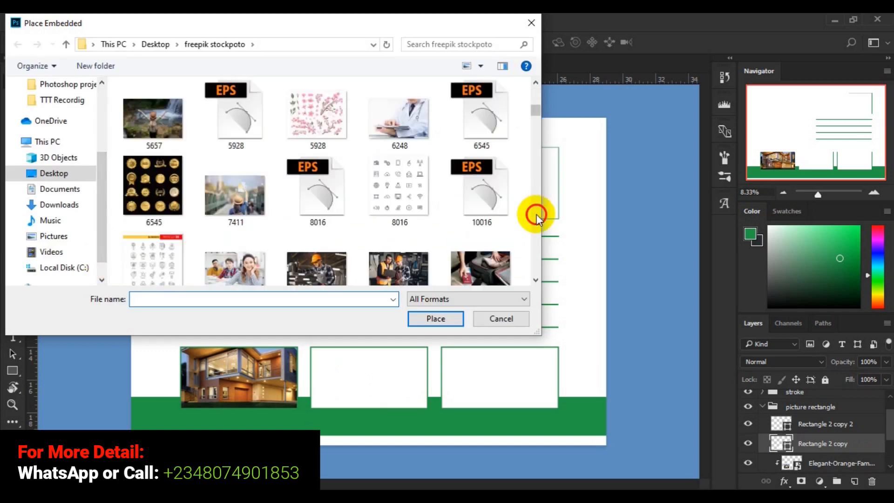
click(536, 214)
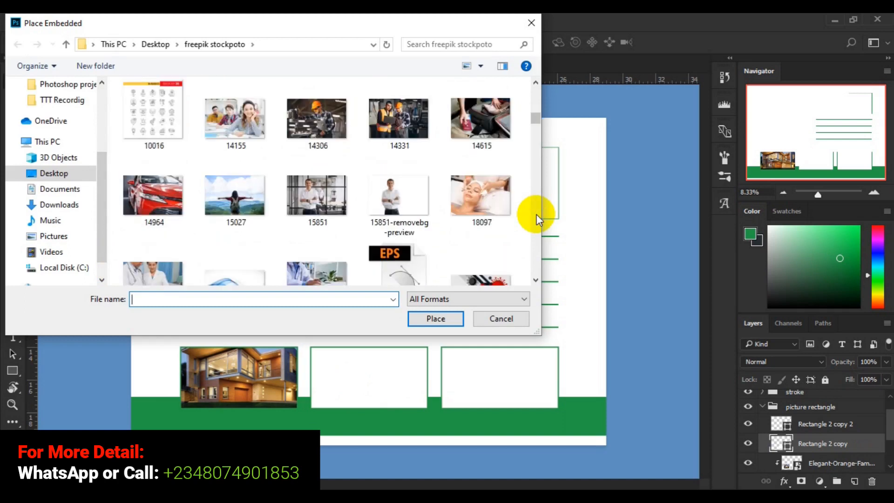
click(537, 214)
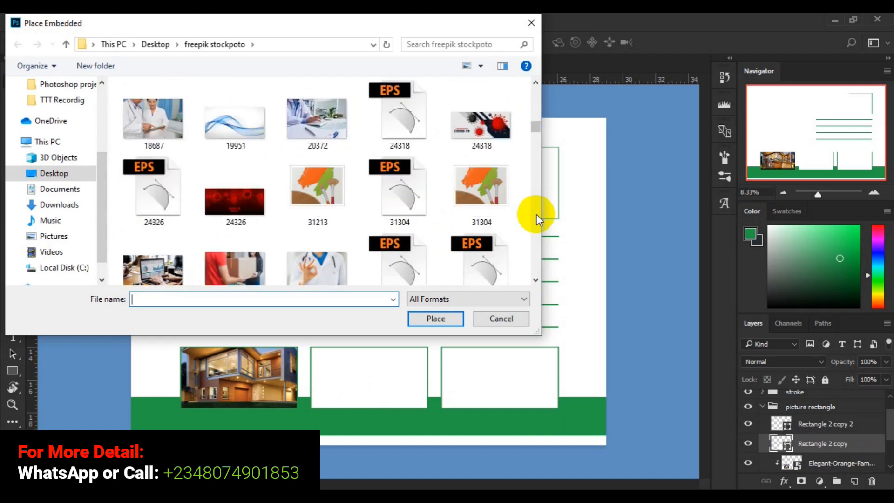
click(537, 214)
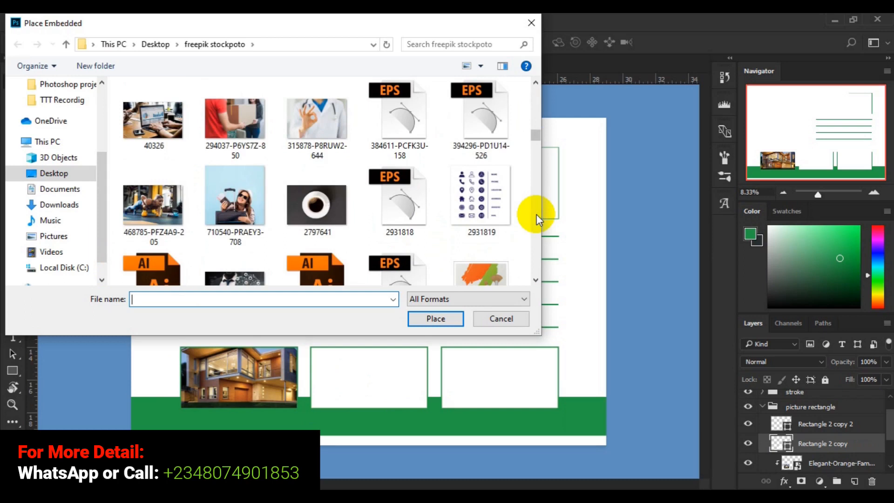
click(536, 214)
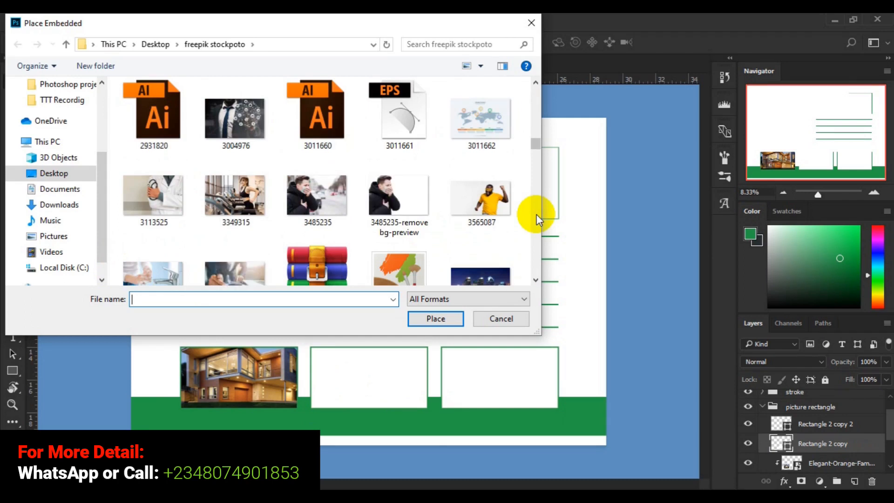
scroll(536, 214, down, 3)
scroll(537, 214, down, 3)
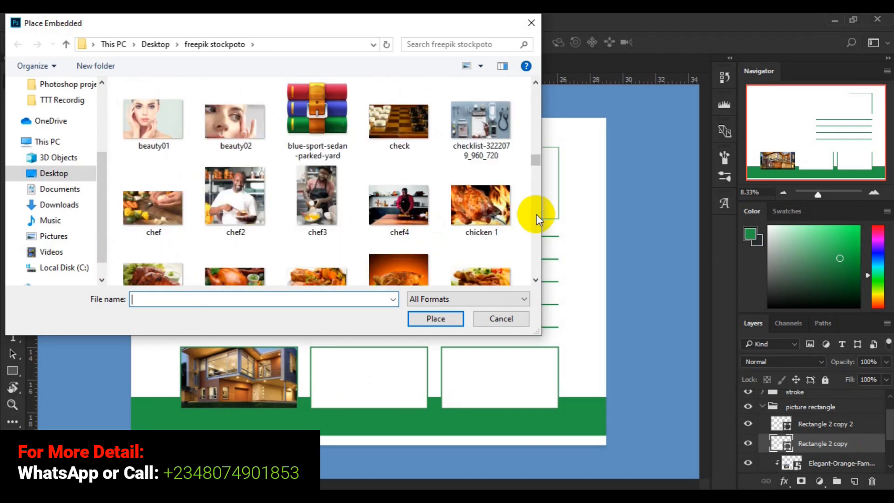
scroll(537, 214, down, 3)
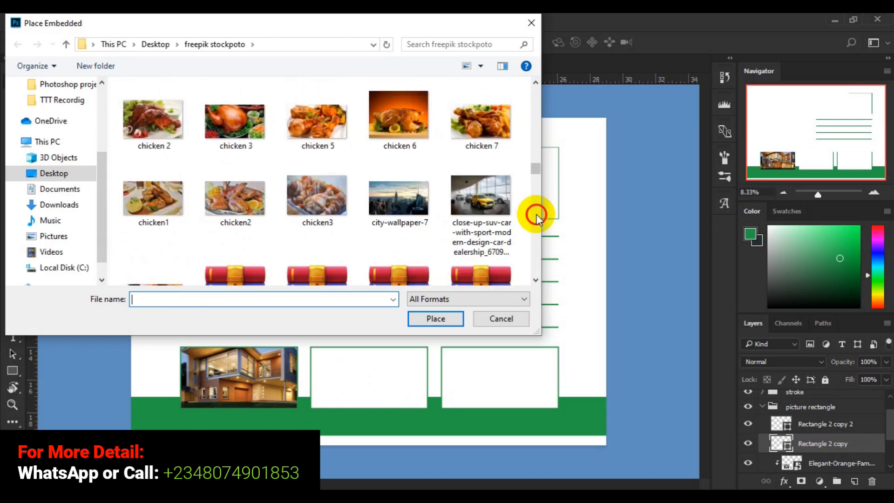
scroll(537, 215, down, 3)
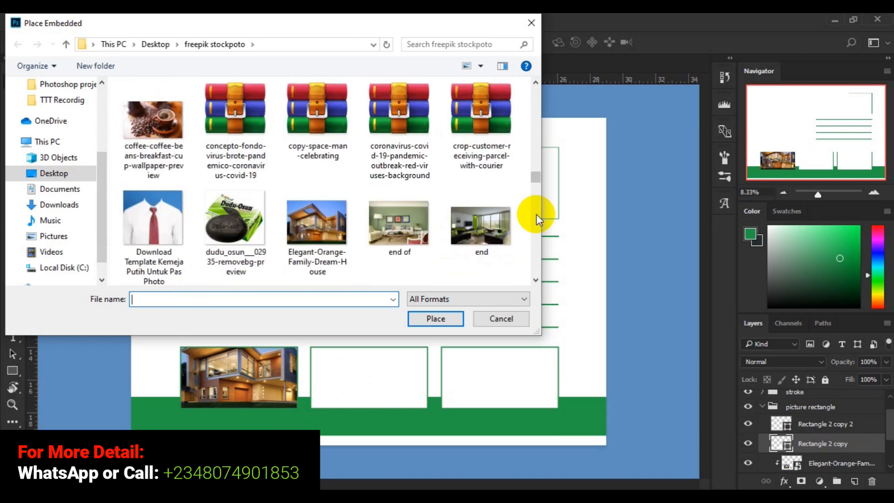
click(390, 242)
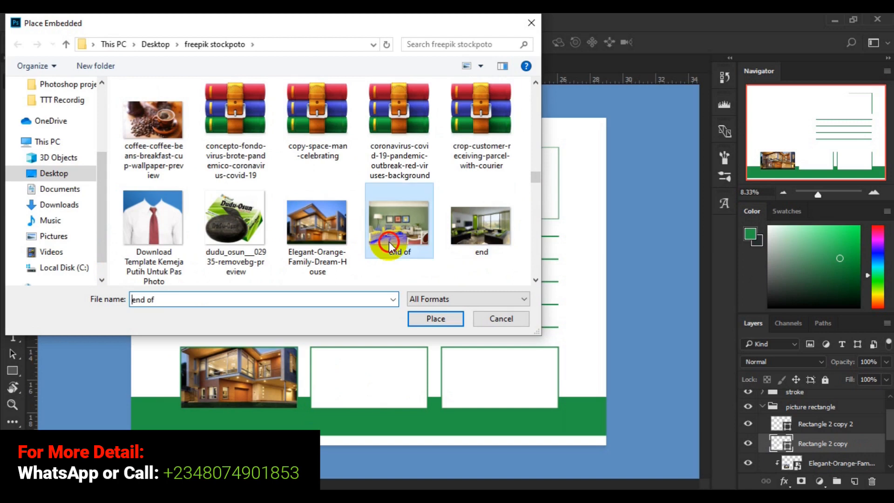
click(430, 323)
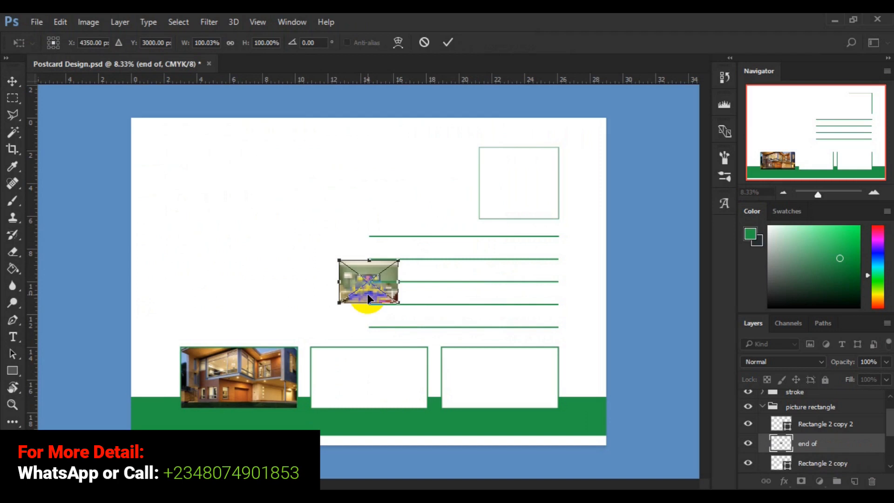
Step: Move the placed "end of" image over the middle picture rectangle and scale it up proportionally to about 226.7%
drag(368, 299, 361, 386)
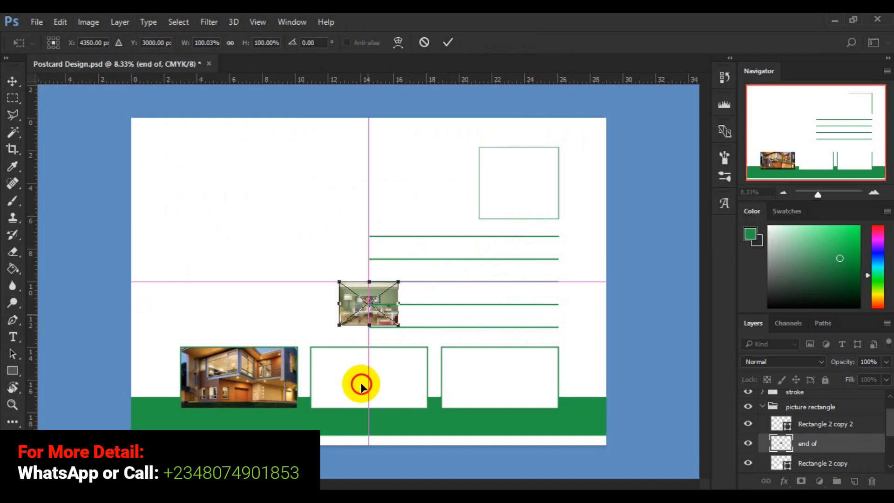
drag(361, 386, 362, 391)
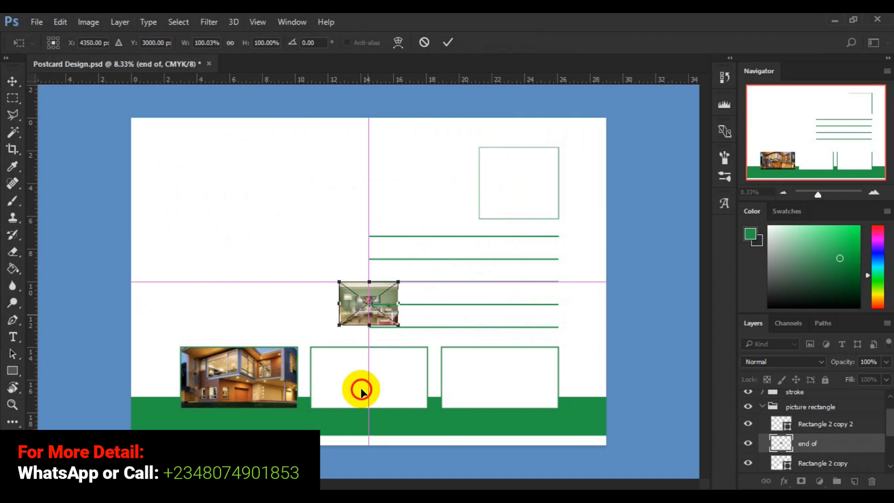
drag(361, 391, 361, 392)
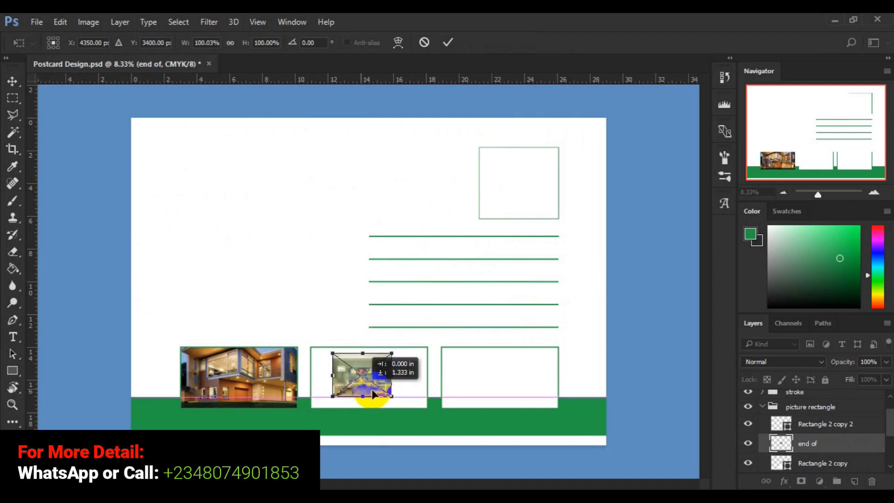
drag(391, 397, 430, 422)
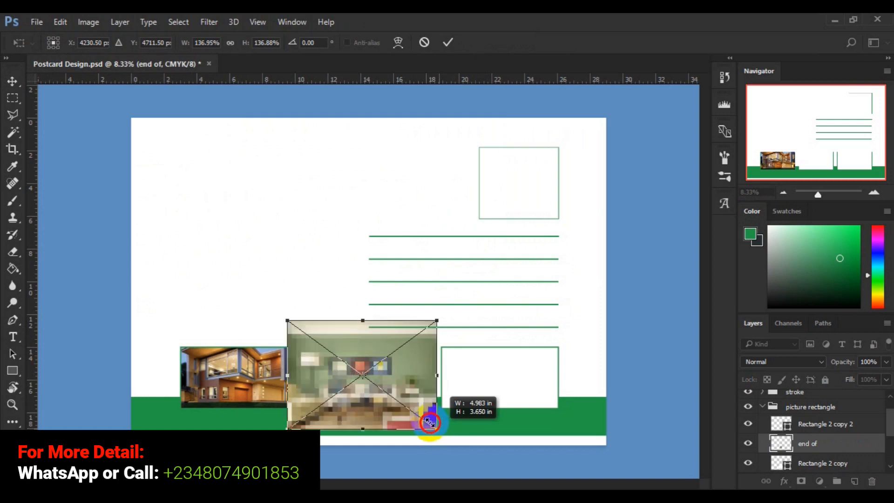
drag(430, 422, 431, 424)
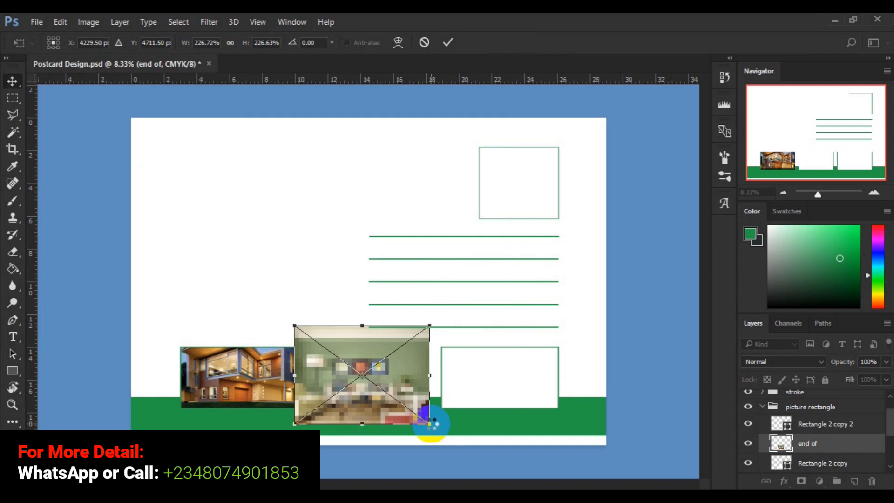
key(Return)
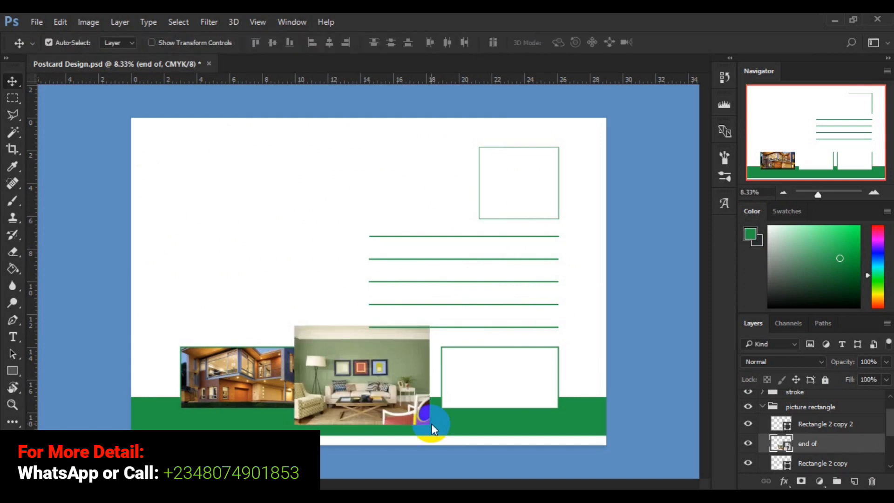
Step: Clip the "end of" image to the middle picture rectangle with a clipping mask and reposition it within the frame
right_click(808, 445)
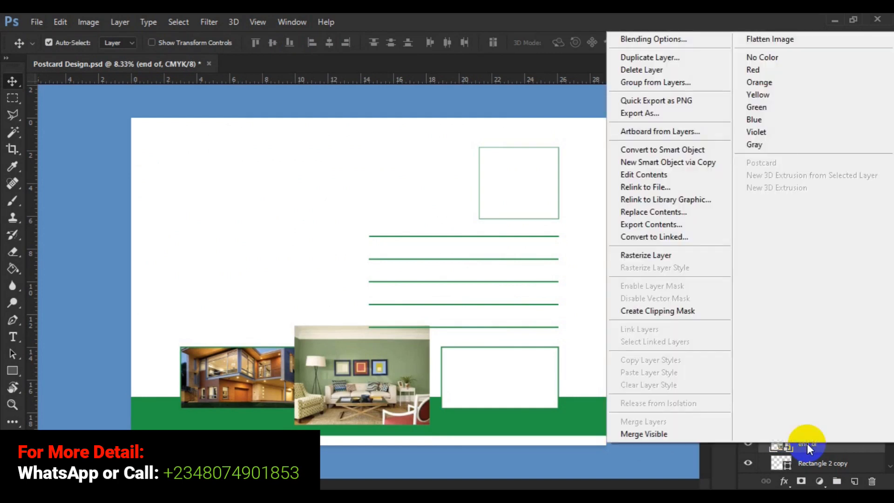
click(671, 311)
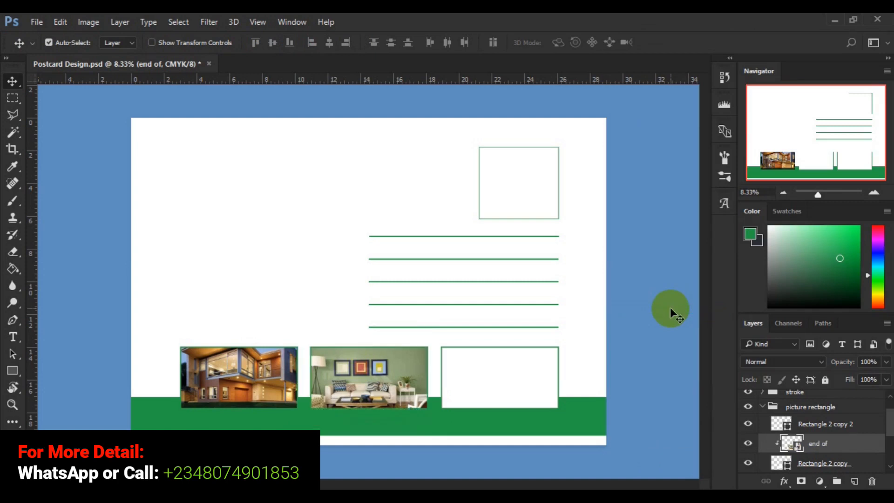
click(364, 380)
click(363, 379)
drag(364, 383, 365, 377)
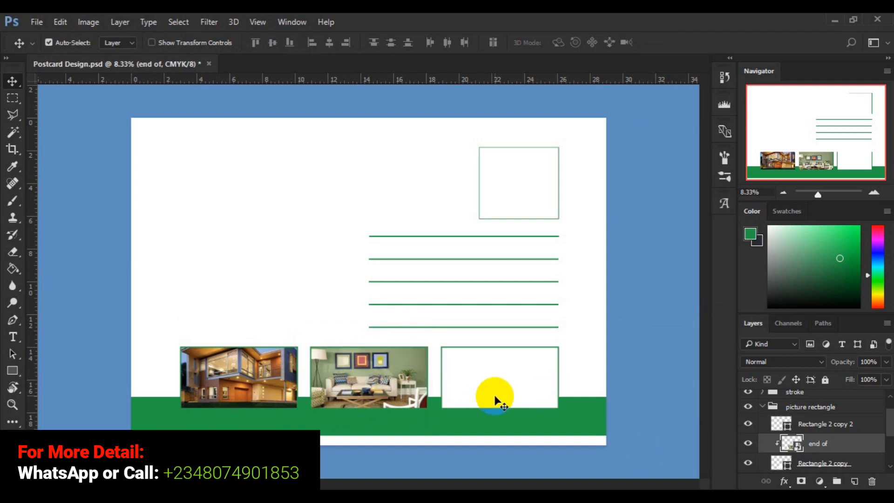
Step: Select the third picture rectangle and place the "end" interior image from the freepik stockpoto folder as an embedded object
click(497, 401)
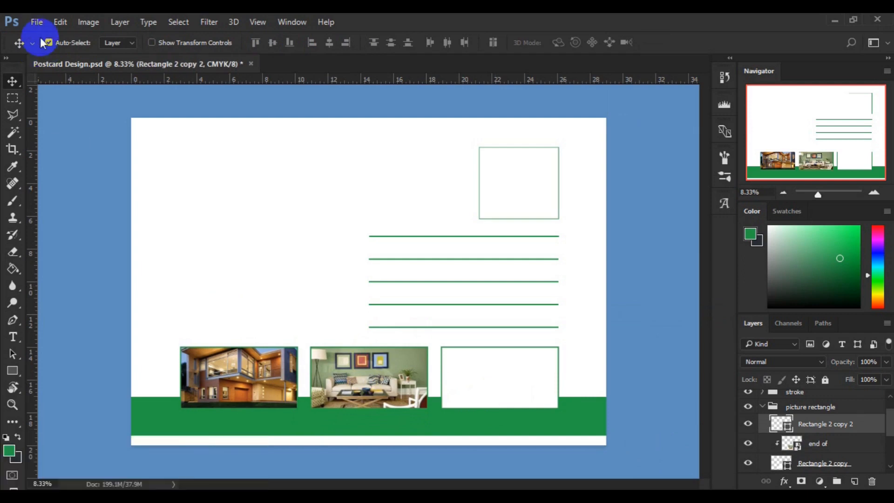
click(37, 23)
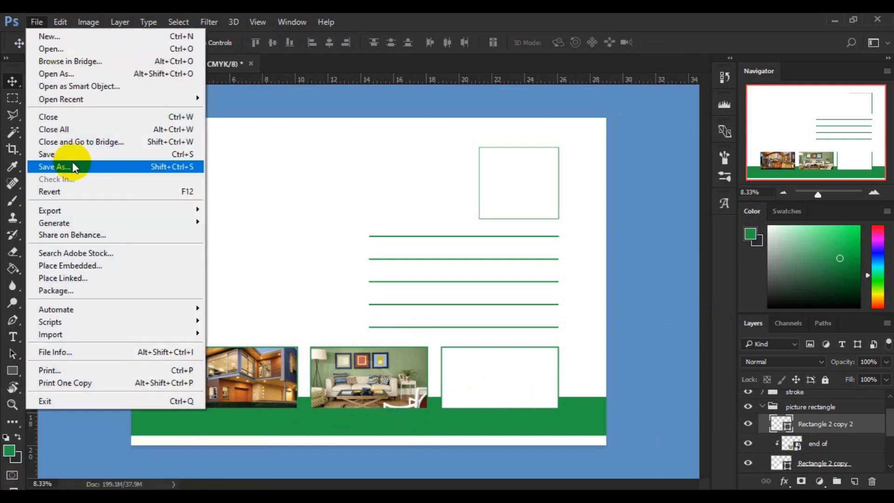
click(77, 264)
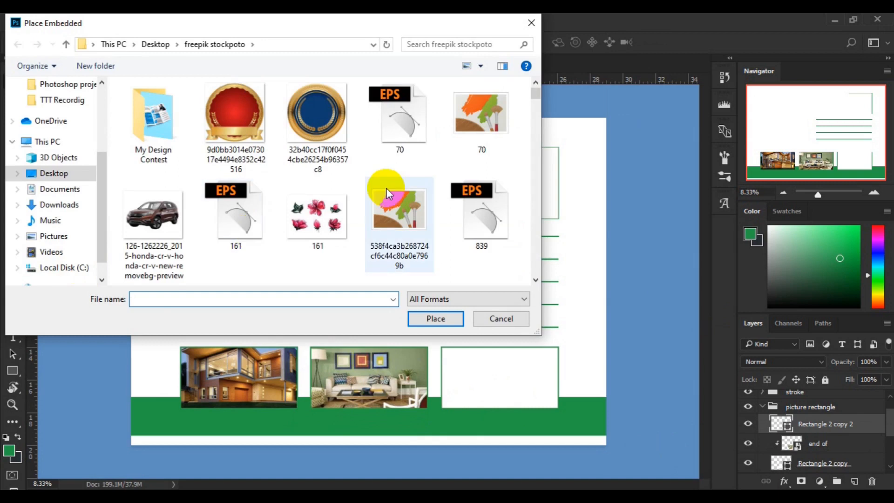
click(537, 259)
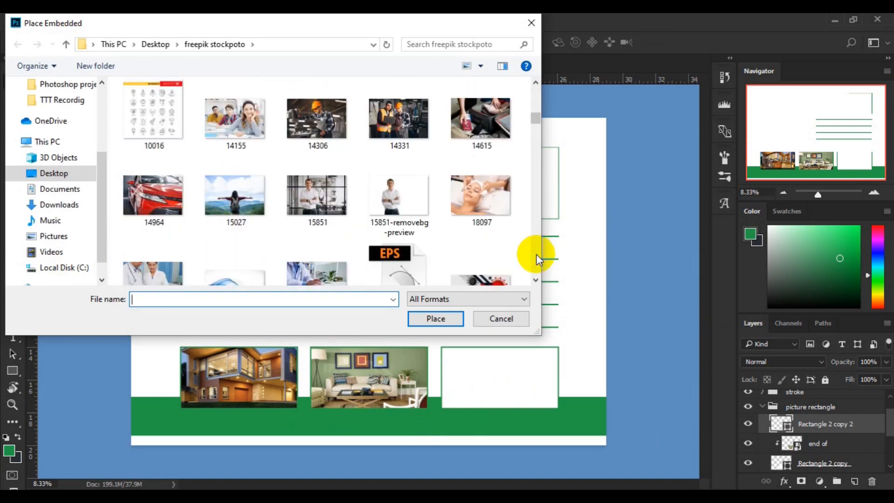
click(536, 257)
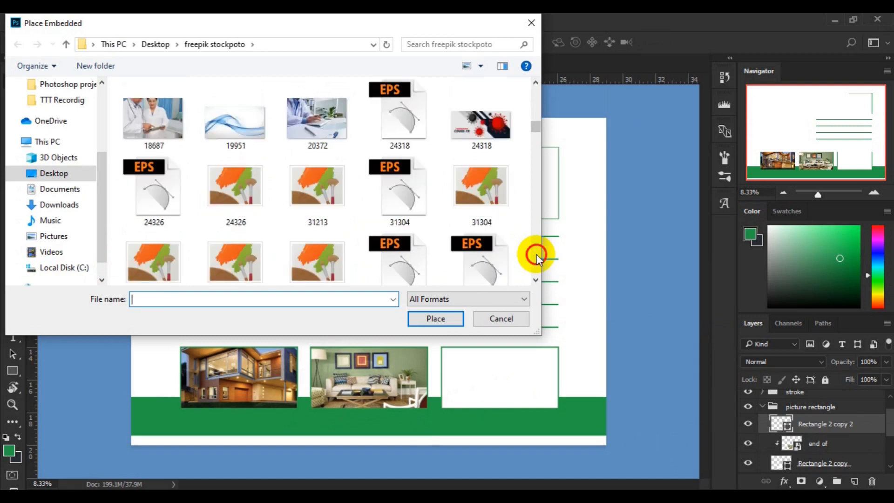
click(536, 259)
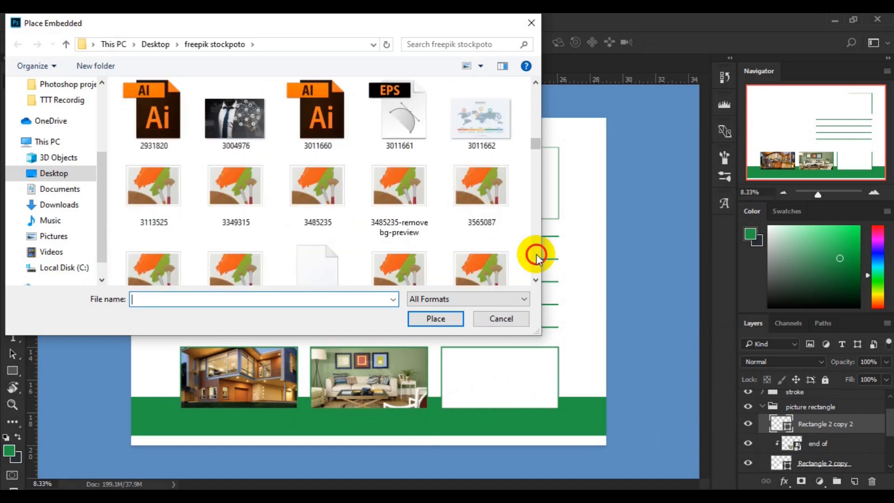
click(537, 258)
click(536, 259)
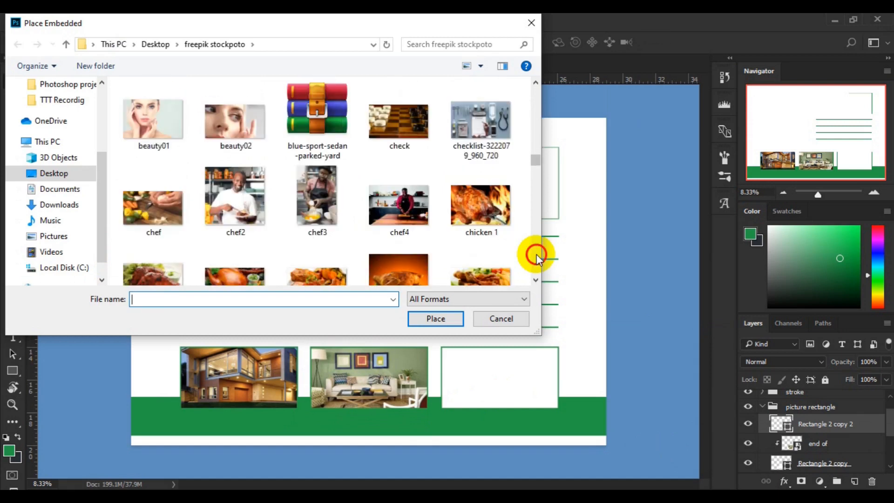
click(536, 259)
click(537, 258)
click(537, 257)
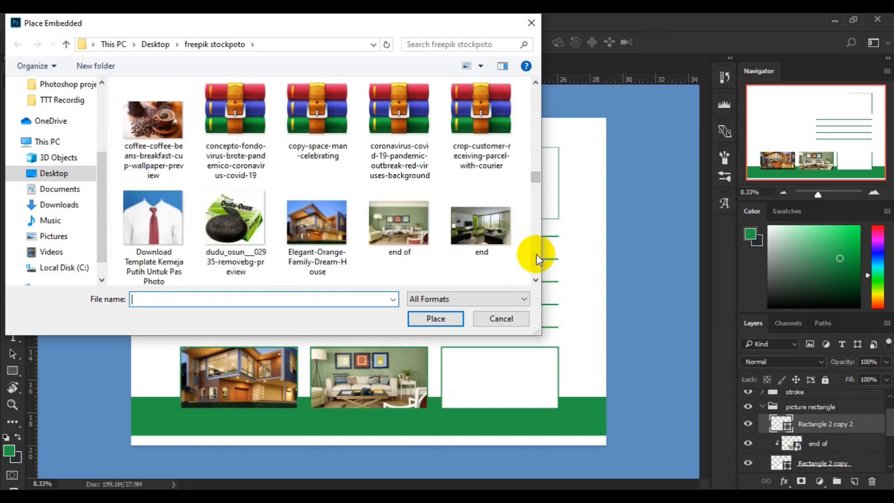
click(537, 258)
click(482, 148)
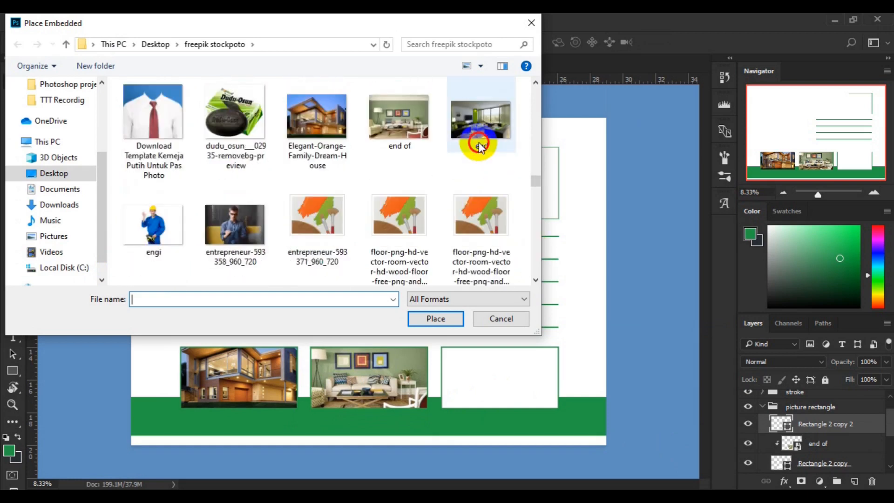
click(429, 320)
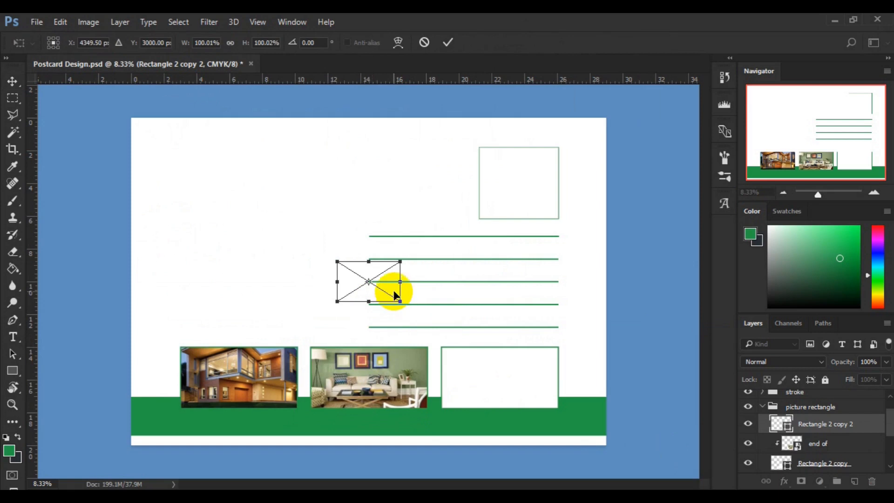
Step: Move the placed "end" image over the third picture rectangle and scale it up proportionally to about 201.3%
drag(393, 294, 420, 339)
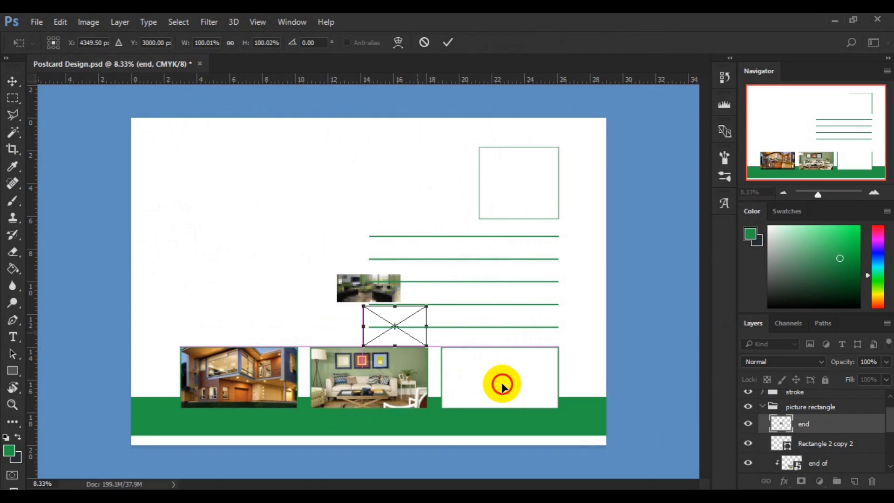
drag(503, 386, 511, 385)
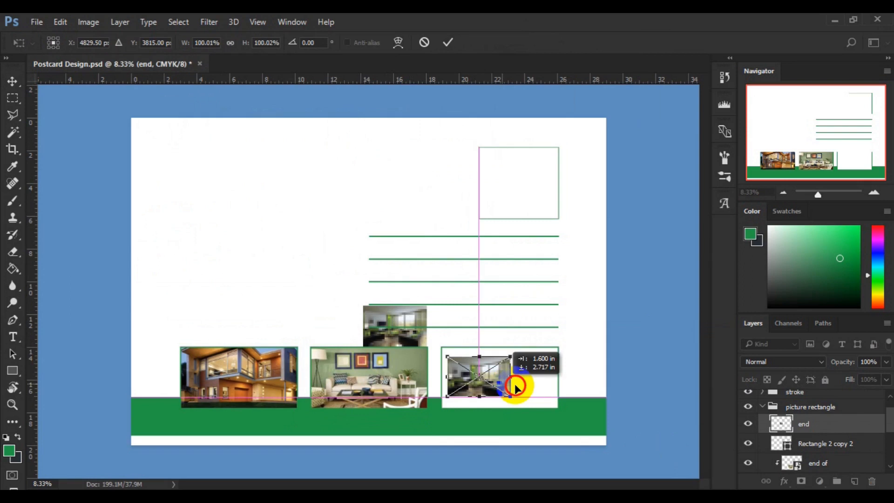
drag(518, 389, 553, 410)
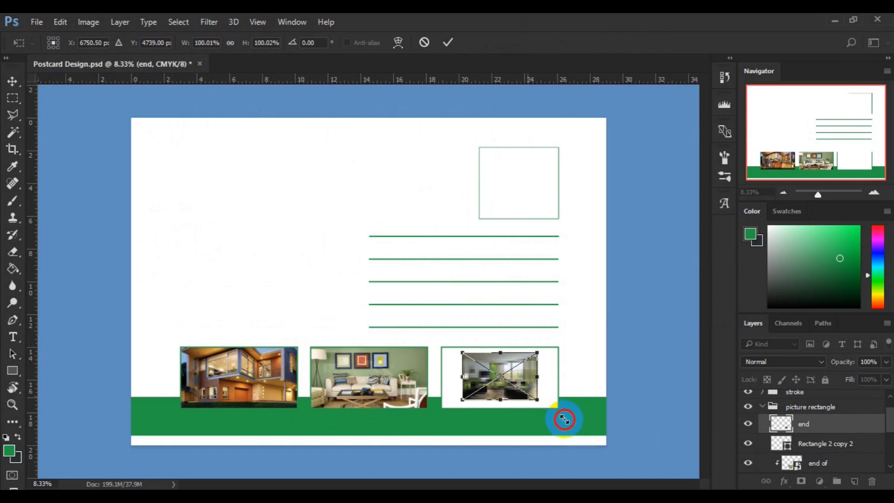
drag(564, 419, 565, 419)
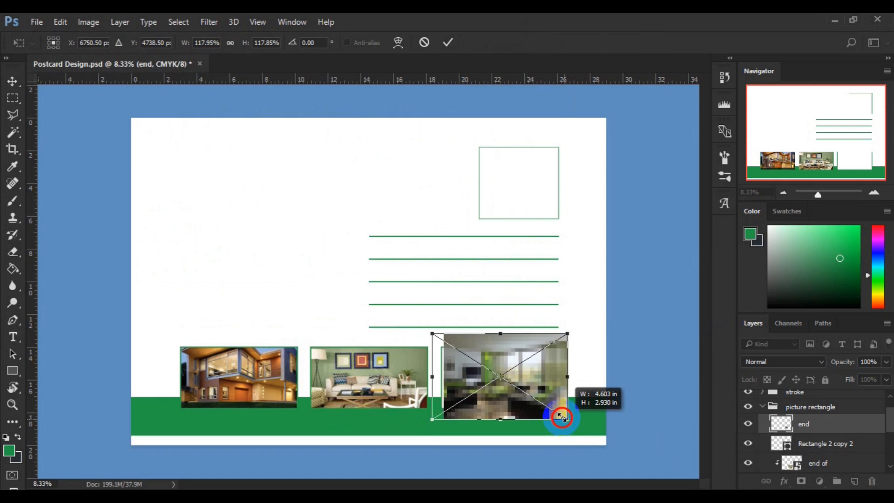
drag(563, 417, 560, 415)
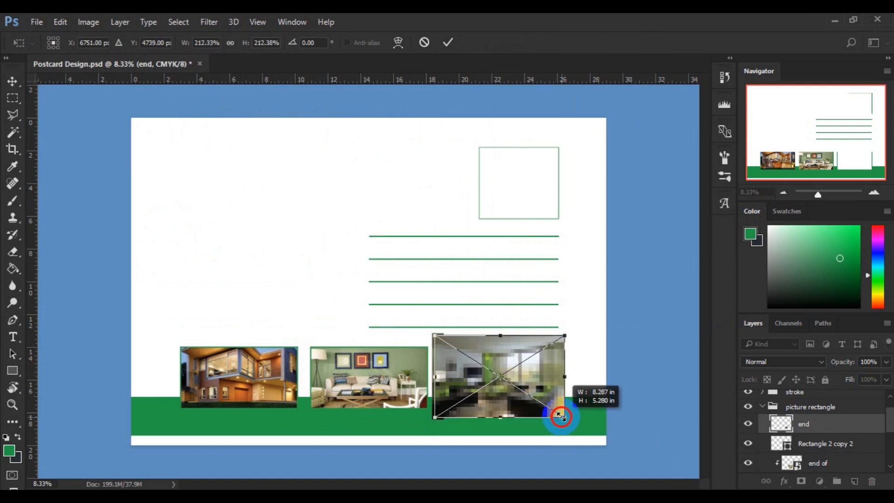
drag(562, 416, 563, 418)
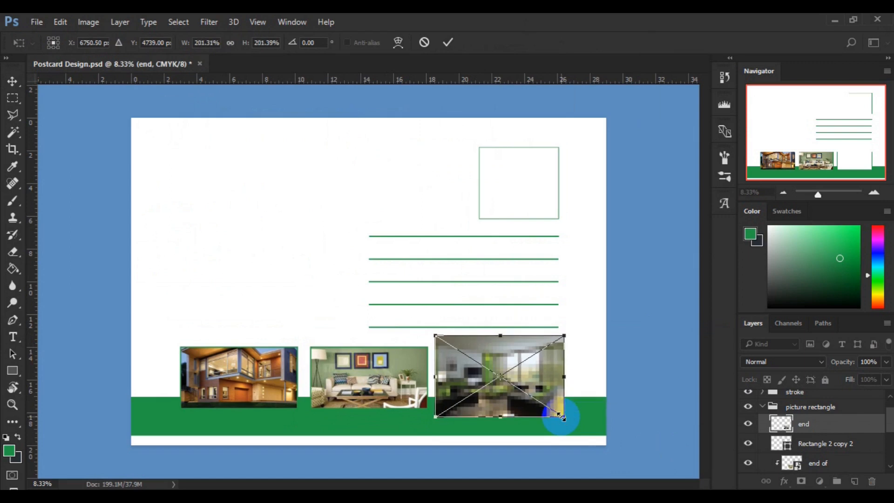
key(Return)
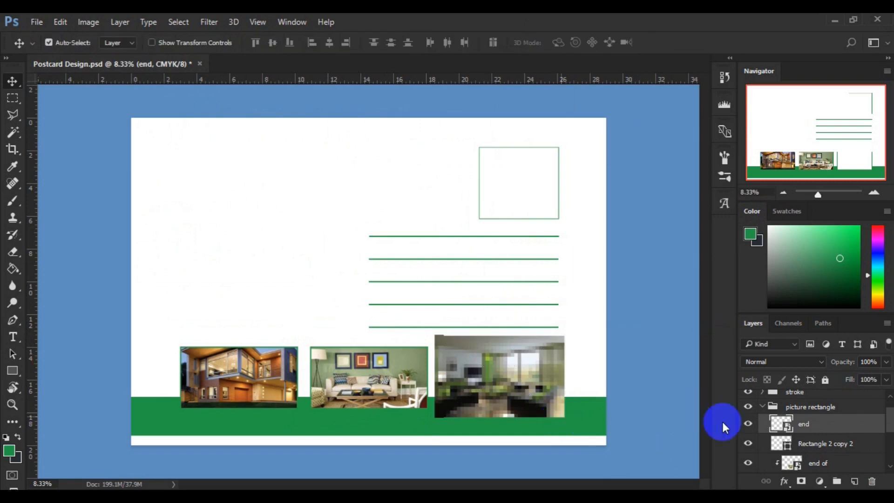
Step: Clip the "end" image to the third picture rectangle with a clipping mask and collapse the picture rectangle group
right_click(817, 430)
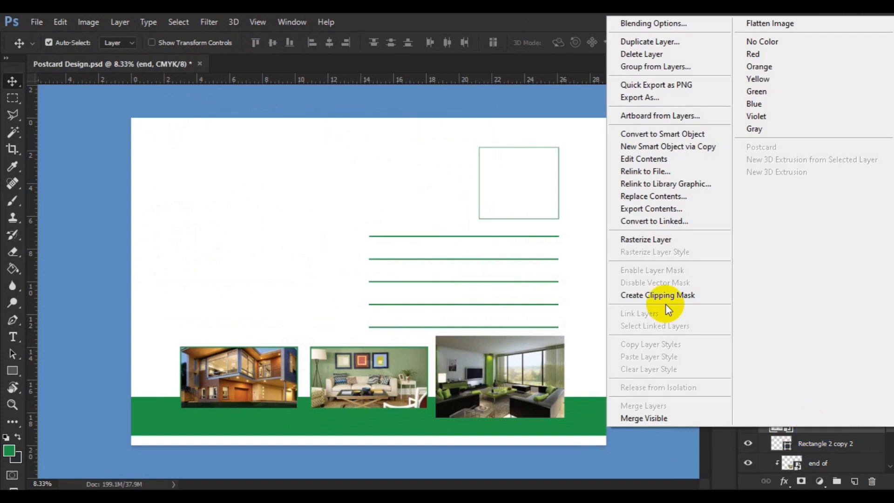
click(655, 293)
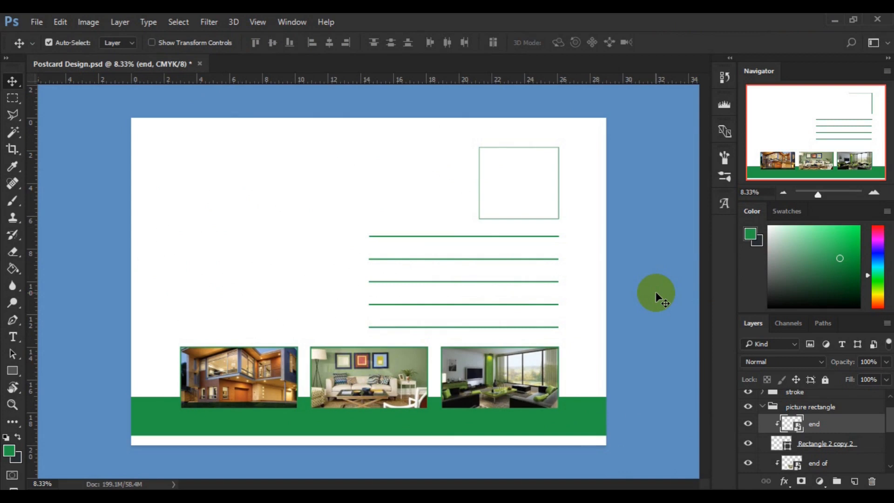
click(765, 411)
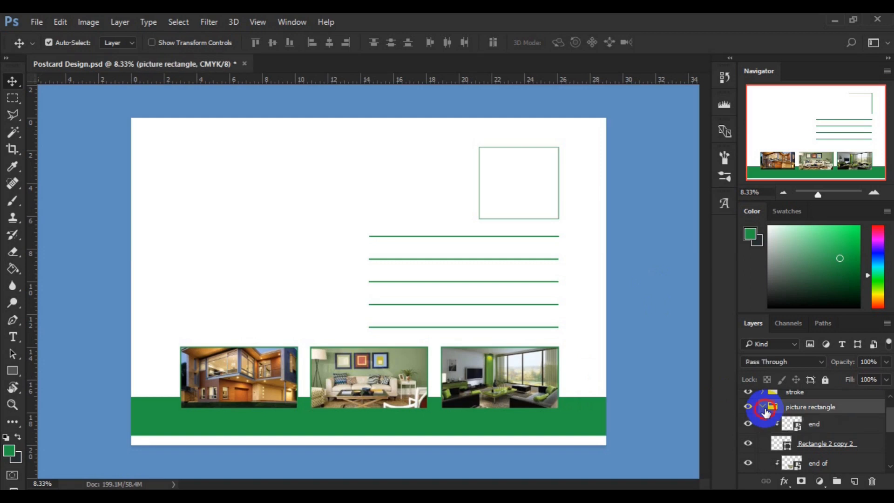
click(764, 408)
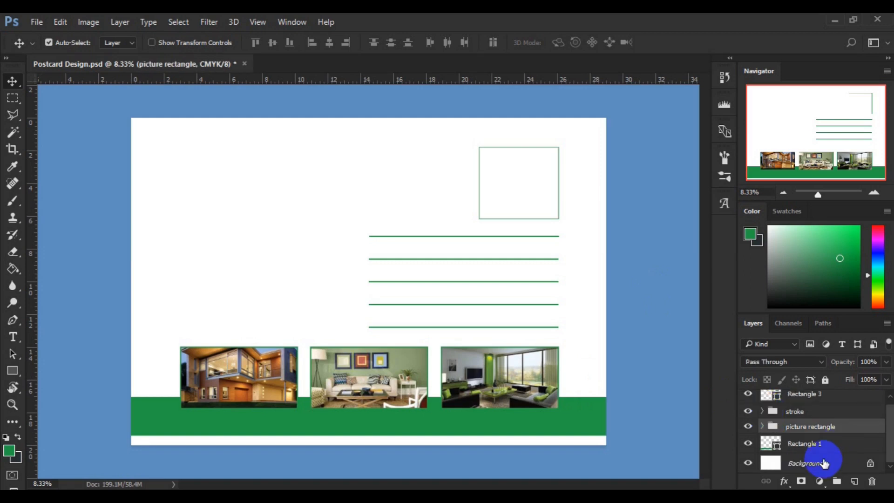
Step: Above the Background layer, add a two-line Roboto Medium heading "The perfect home / to start a family" near the postcard's upper-left corner
click(825, 464)
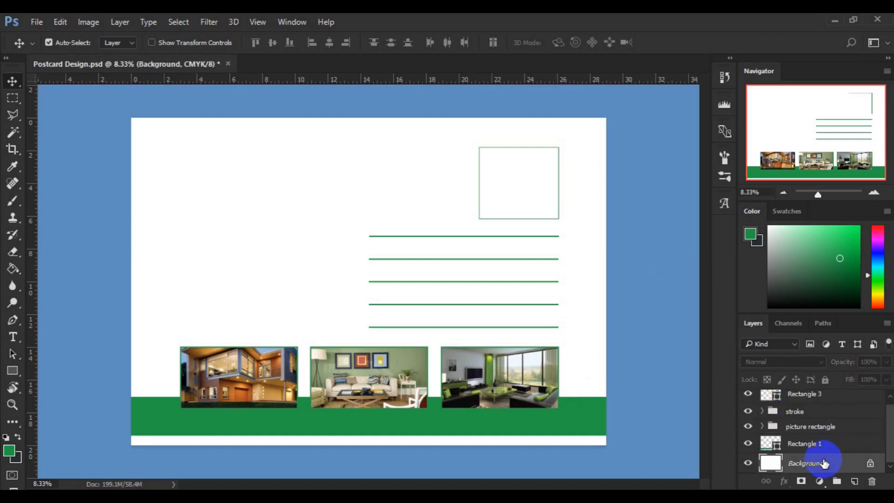
click(13, 336)
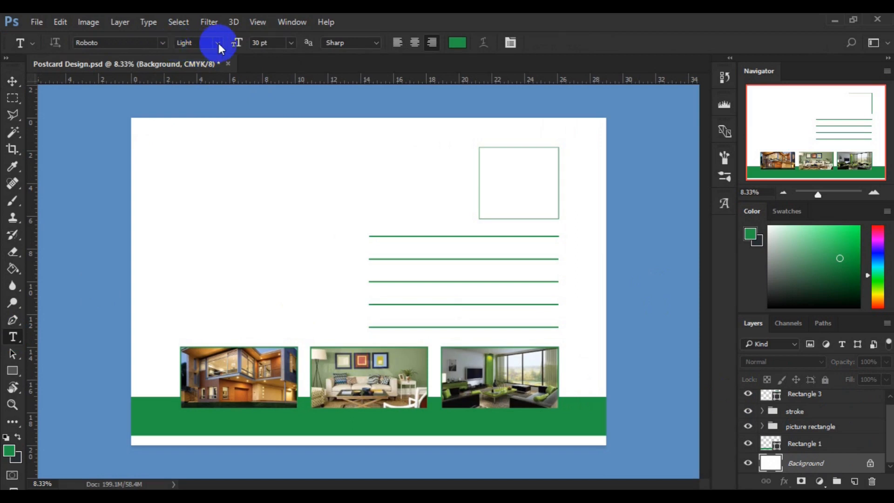
click(217, 43)
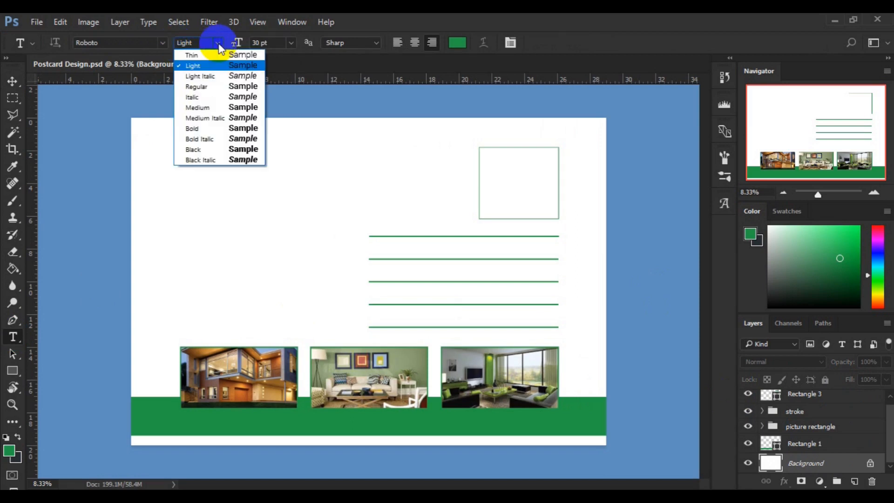
click(211, 109)
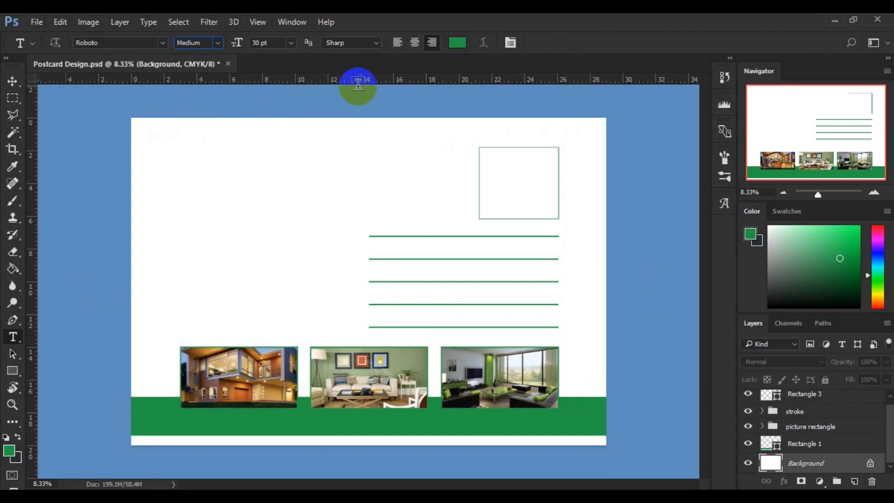
click(150, 138)
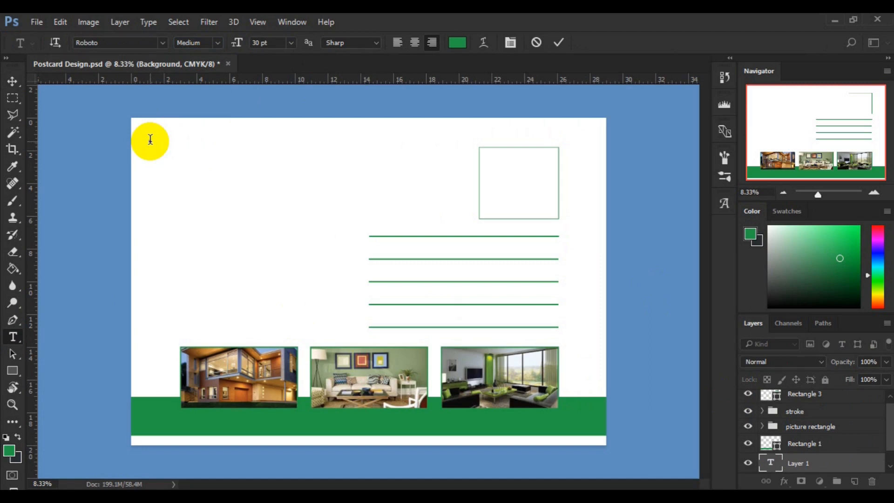
text(The)
text(perfect hou)
key(Return)
text(starta family)
key(ctrl)
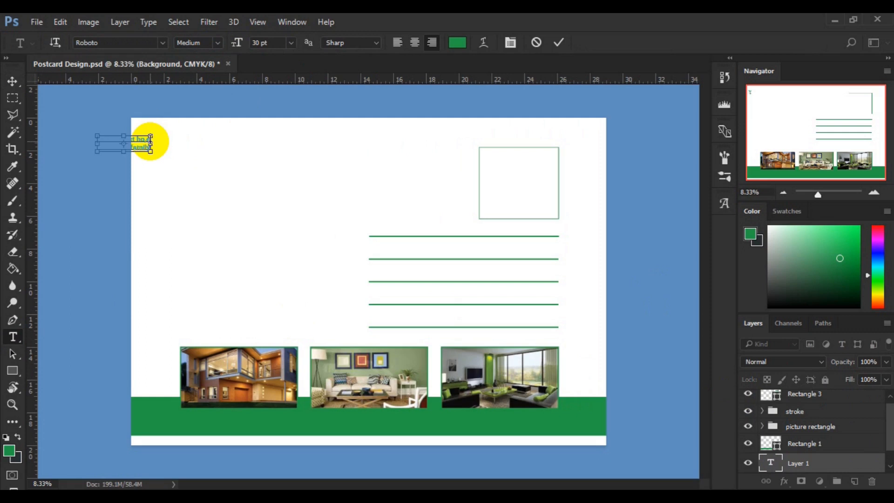
Step: Left-align the heading text and correct the misspelled last word of its first line to "home"
key(ctrl+a)
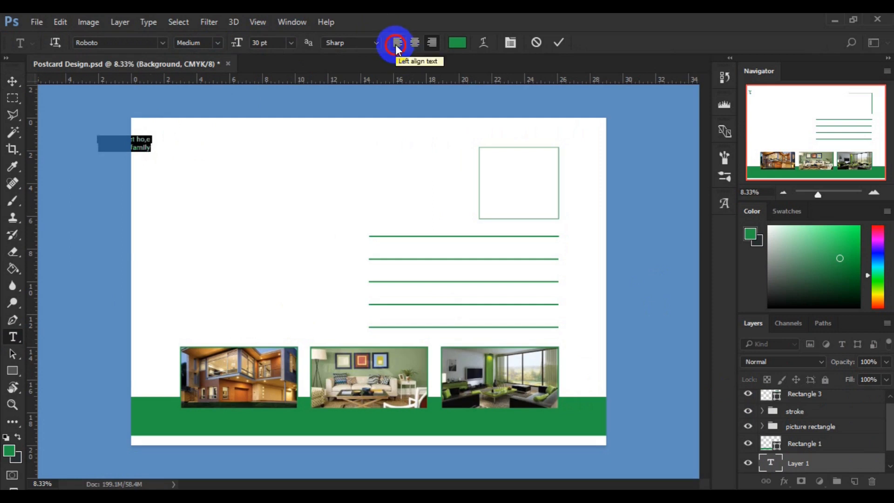
click(397, 45)
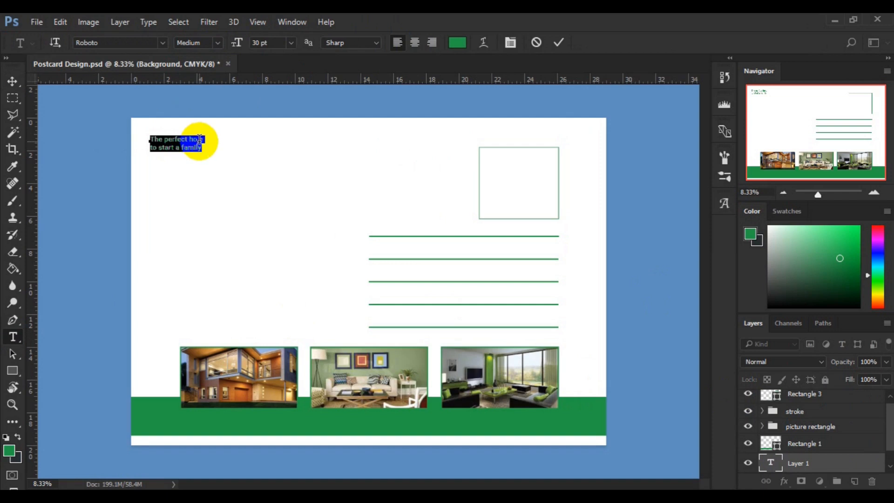
click(199, 138)
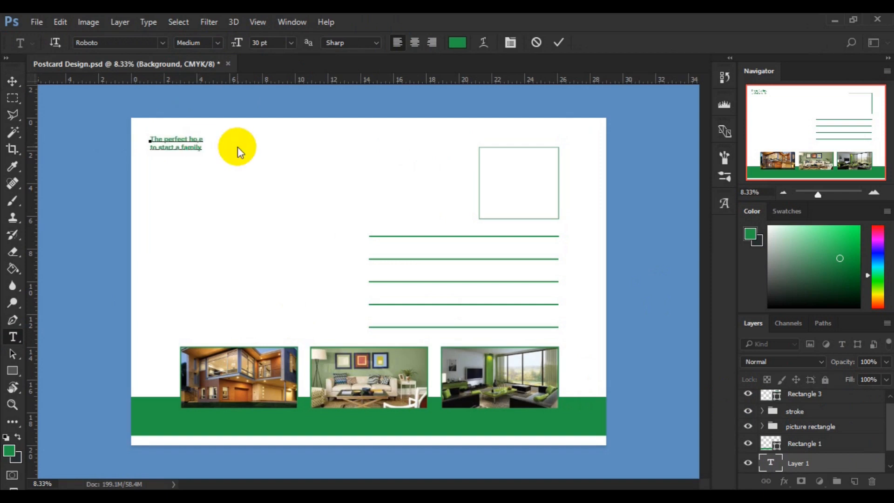
text(m)
Step: Enlarge the whole heading to 100 pt and move it slightly down from the postcard's upper edge
key(ctrl+a)
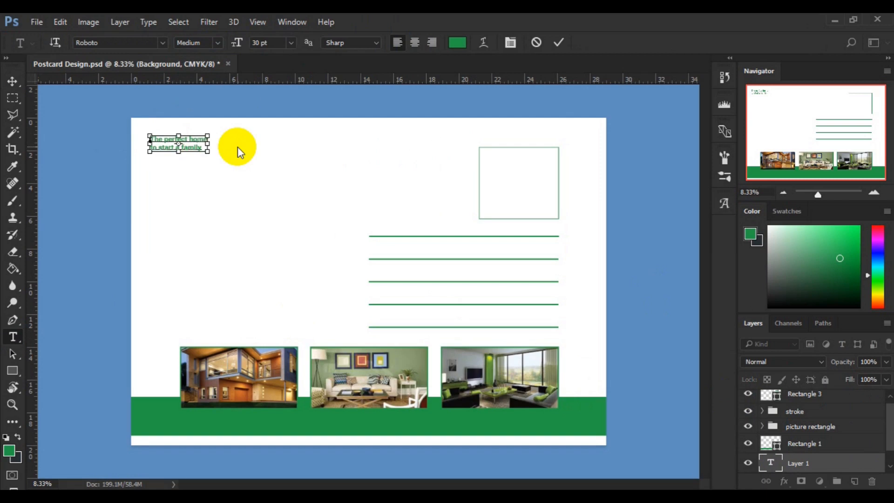
key(ctrl+a)
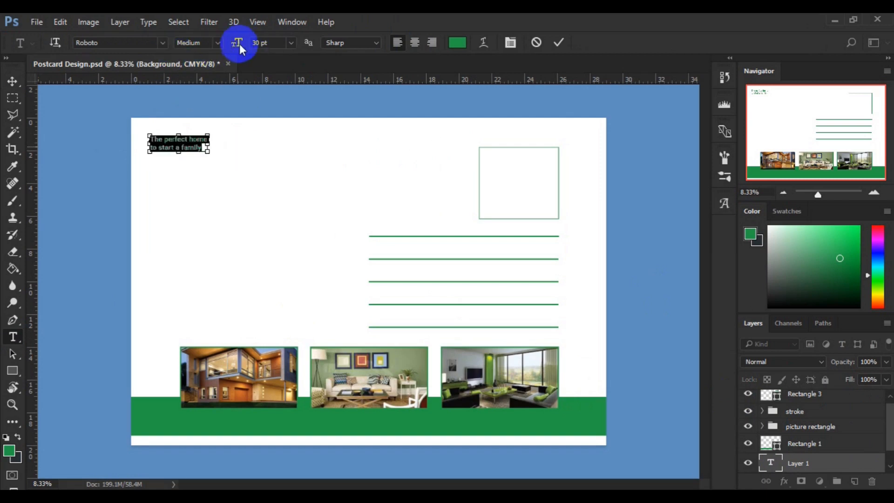
drag(238, 47, 284, 54)
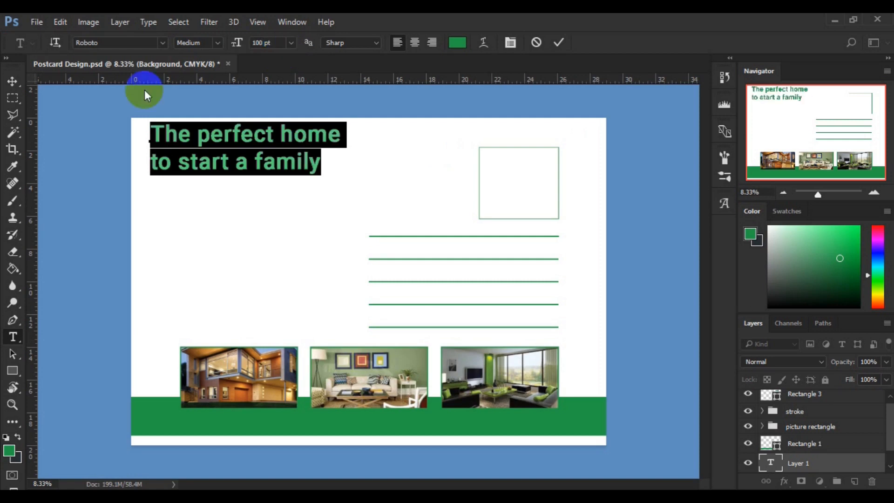
click(12, 81)
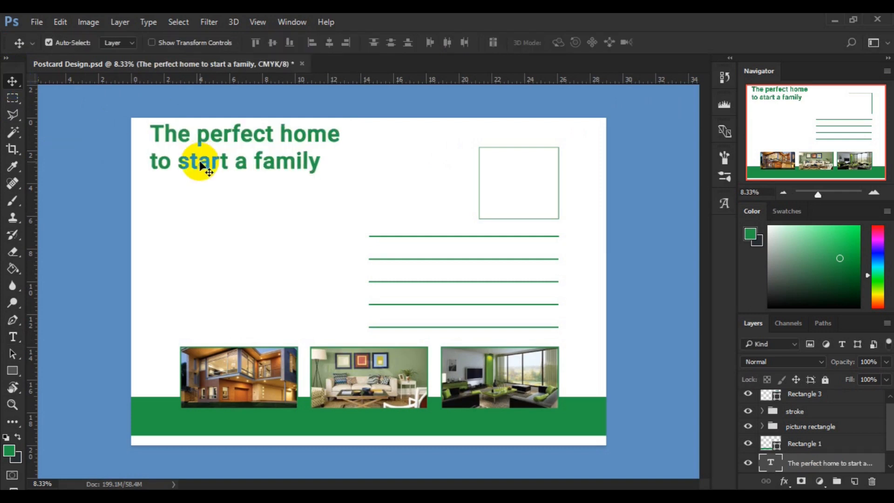
drag(200, 168, 199, 177)
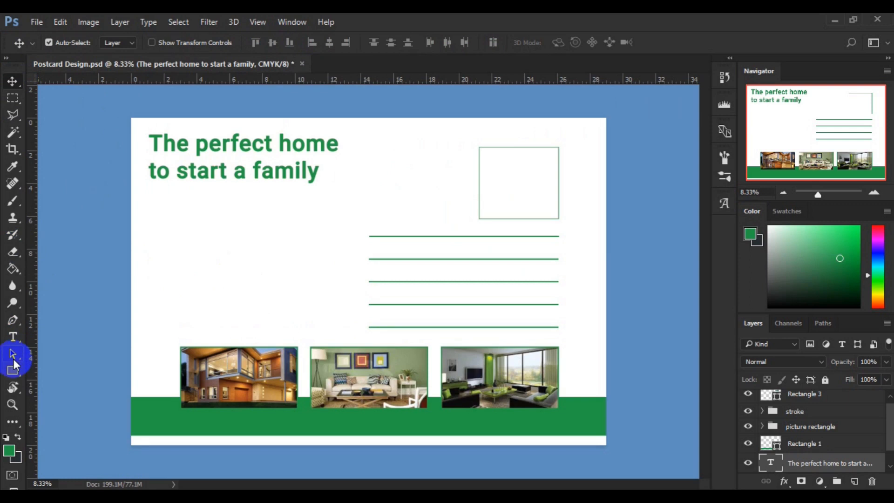
Step: Draw a wide rectangle of about 3588 × 456 px below the heading, beside the stamp box and address lines
click(12, 370)
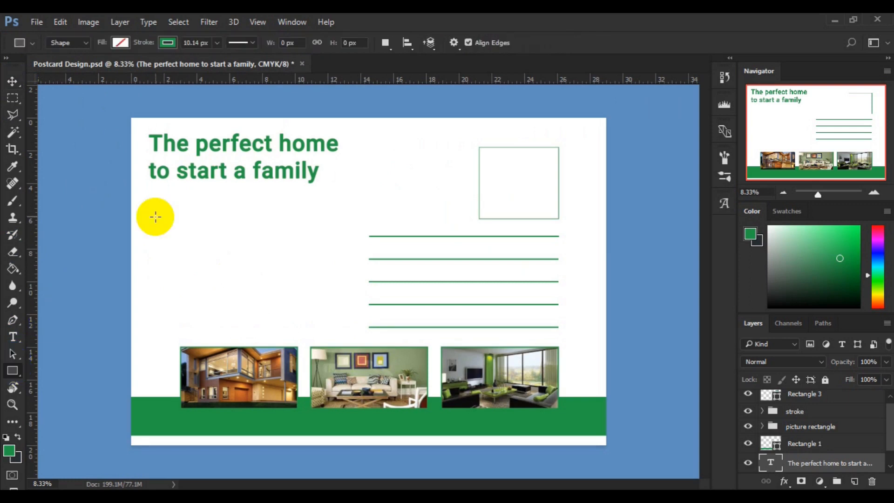
drag(140, 205, 335, 228)
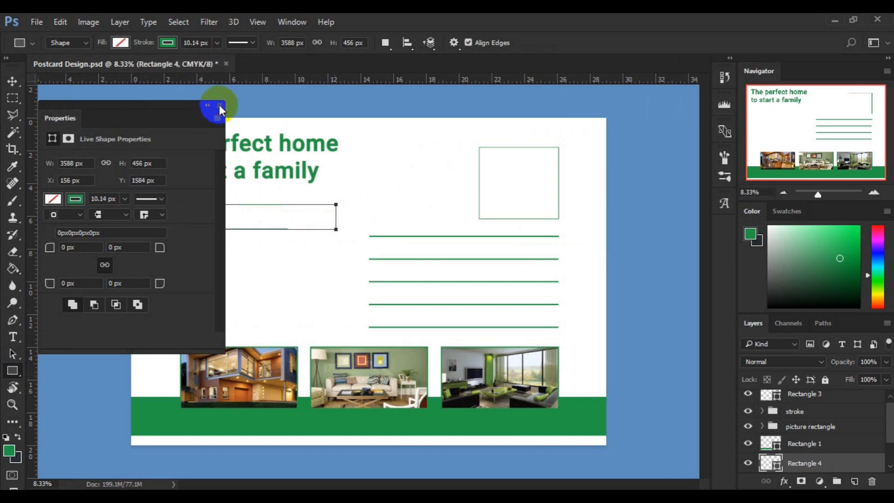
click(219, 106)
Step: Give the new rectangle below the heading a white fill and remove its stroke
click(124, 45)
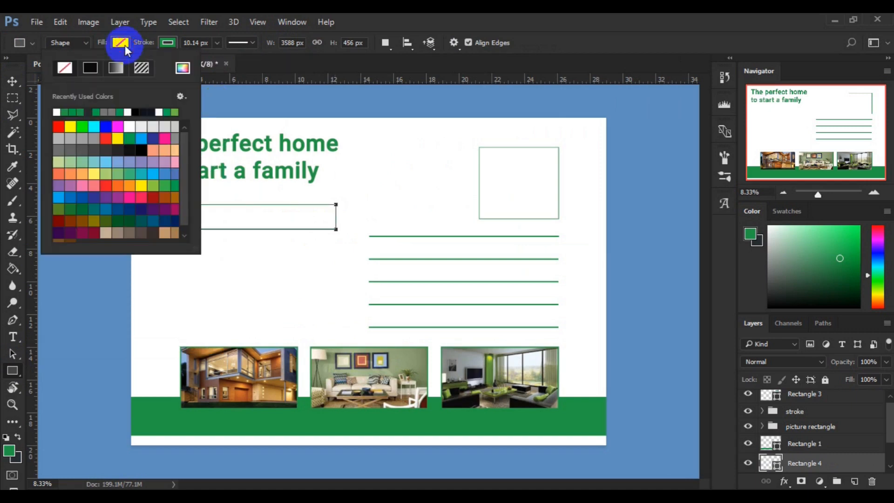
click(57, 112)
click(166, 42)
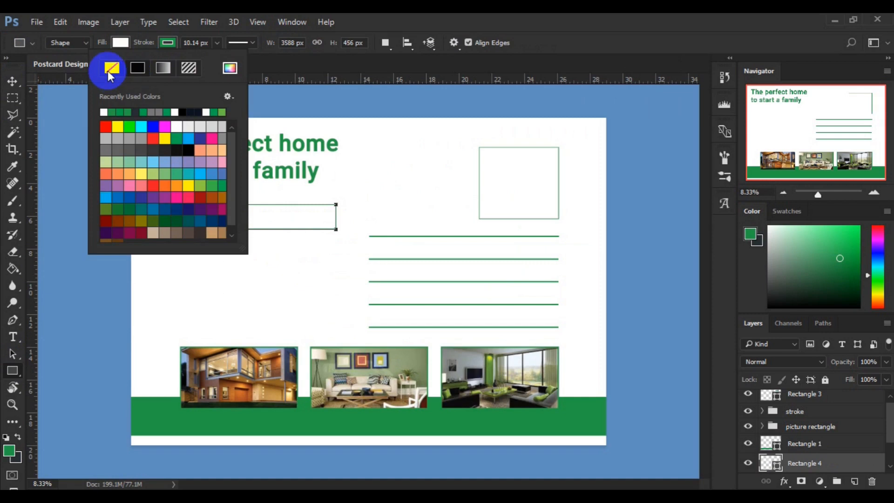
click(111, 69)
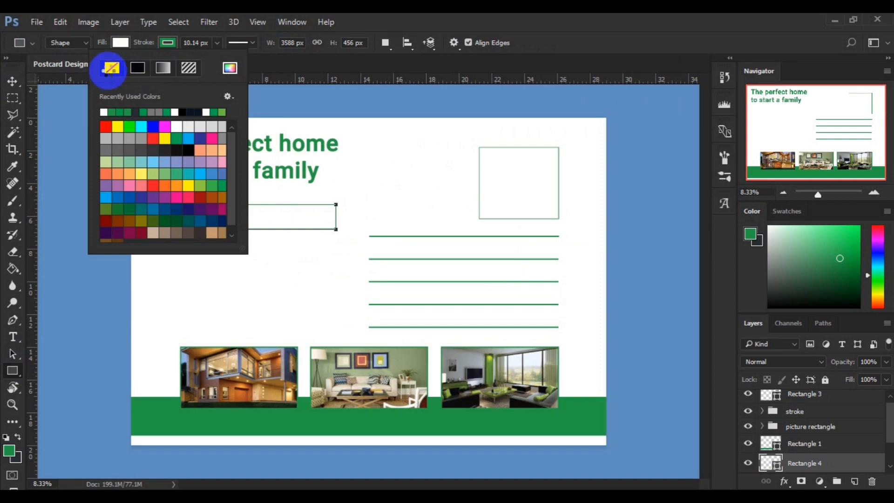
click(12, 83)
click(12, 83)
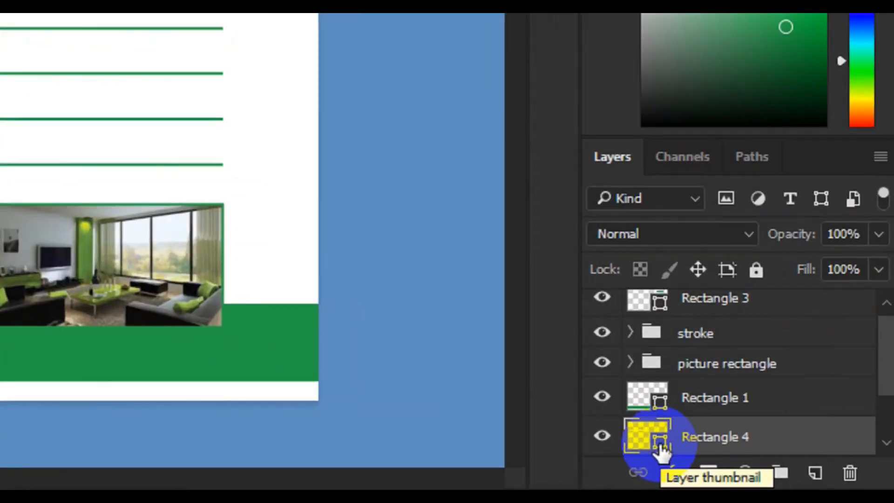
Step: Set the fill of the rectangle below the heading to dark #282d32 and duplicate its layer
click(777, 467)
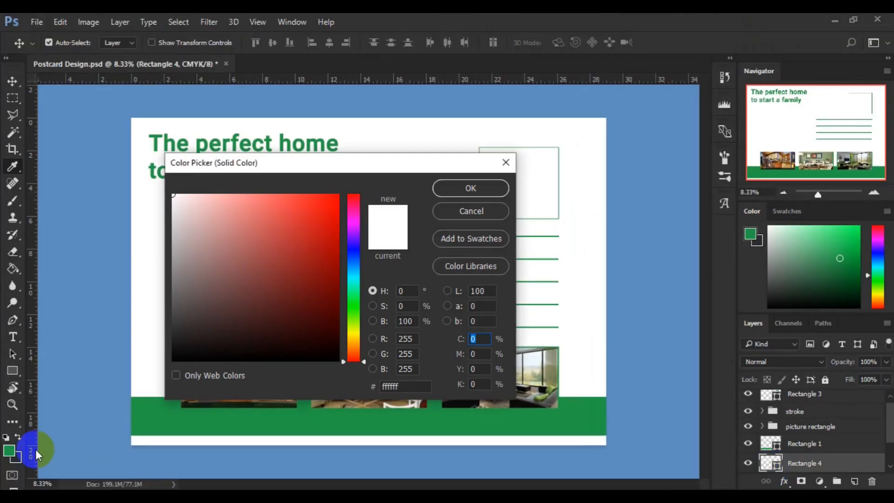
click(30, 459)
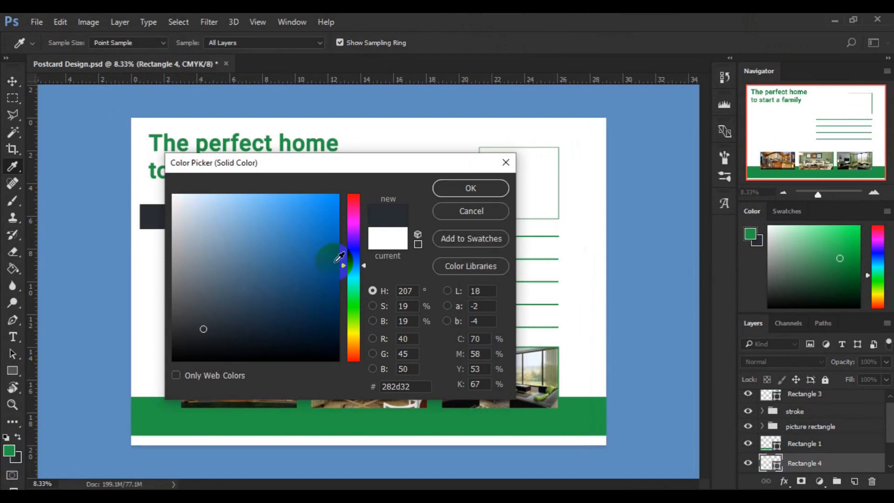
click(448, 194)
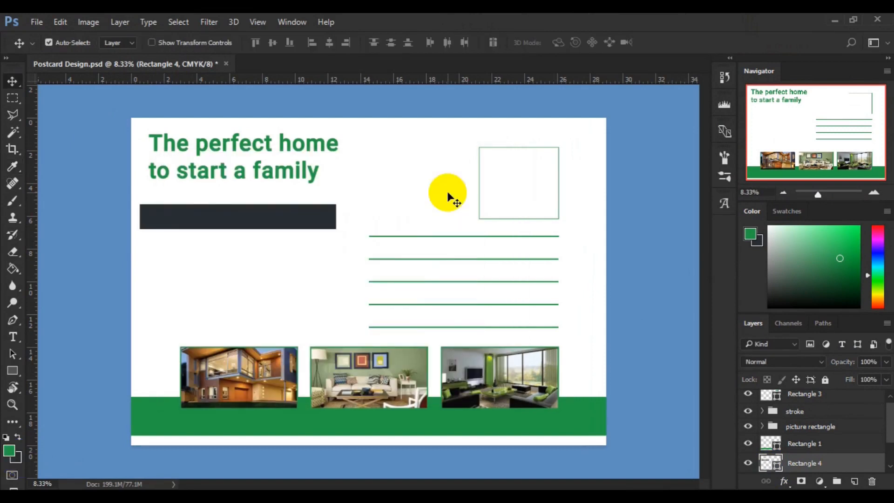
key(ctrl+j)
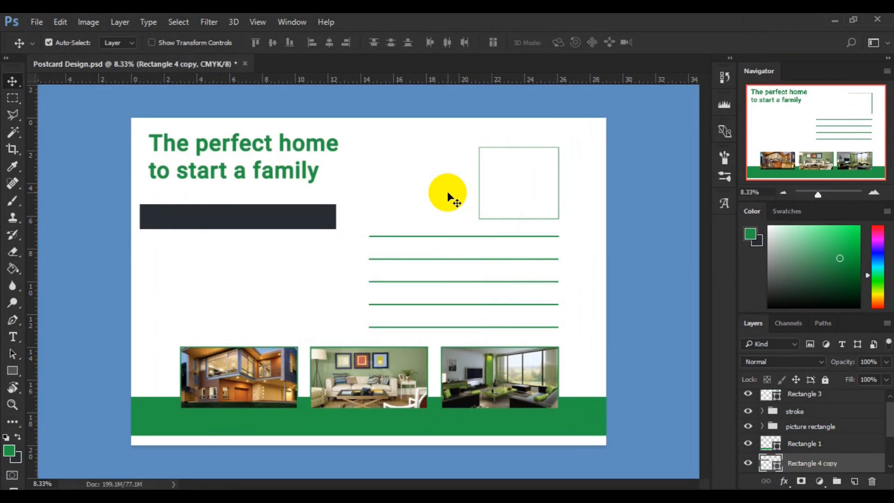
Step: Narrow the duplicated dark rectangle to about 43.48% of its width, keeping its left edge in place
key(ctrl+t)
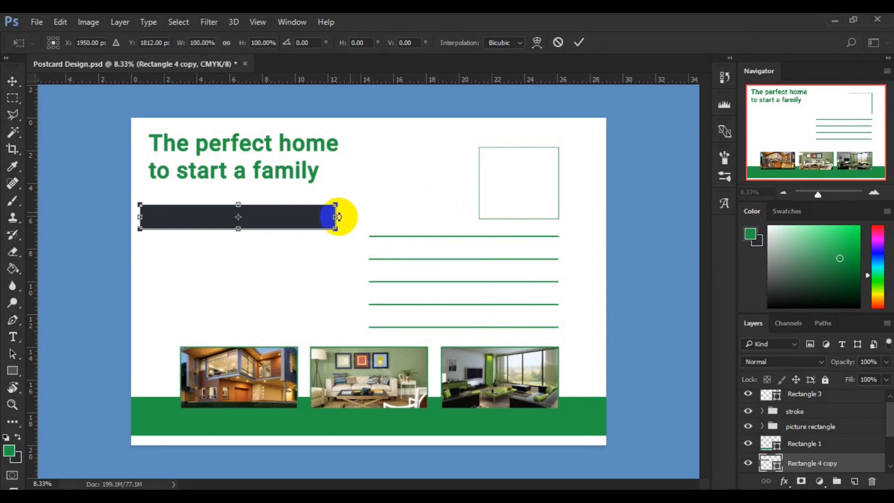
drag(338, 217, 226, 222)
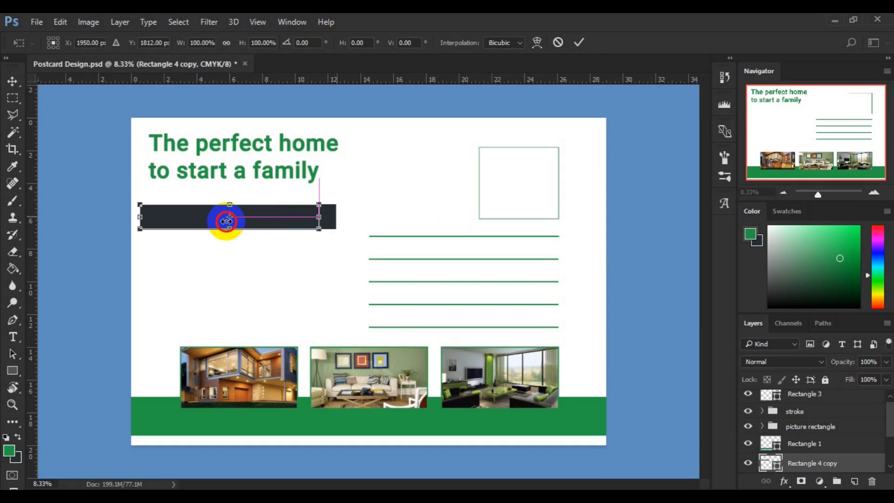
drag(227, 222, 225, 217)
click(579, 44)
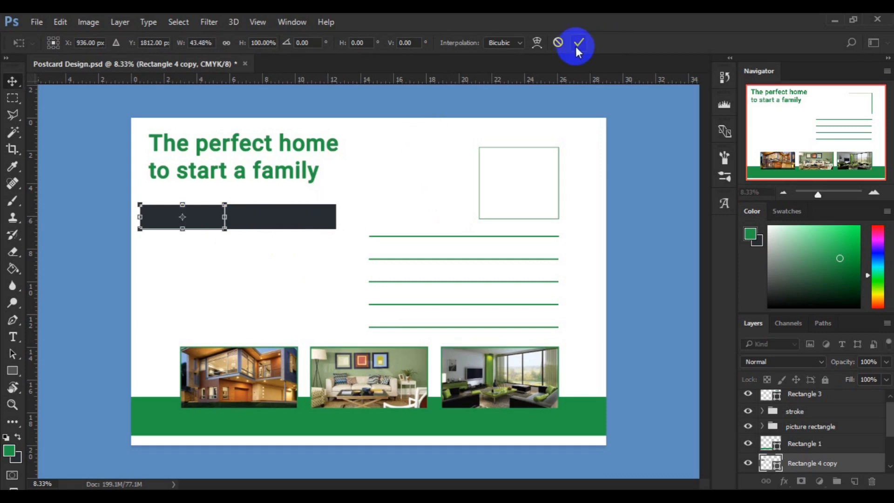
Step: Fill the narrowed rectangle copy with green #229b48, sampled from the postcard's lower band
double_click(777, 468)
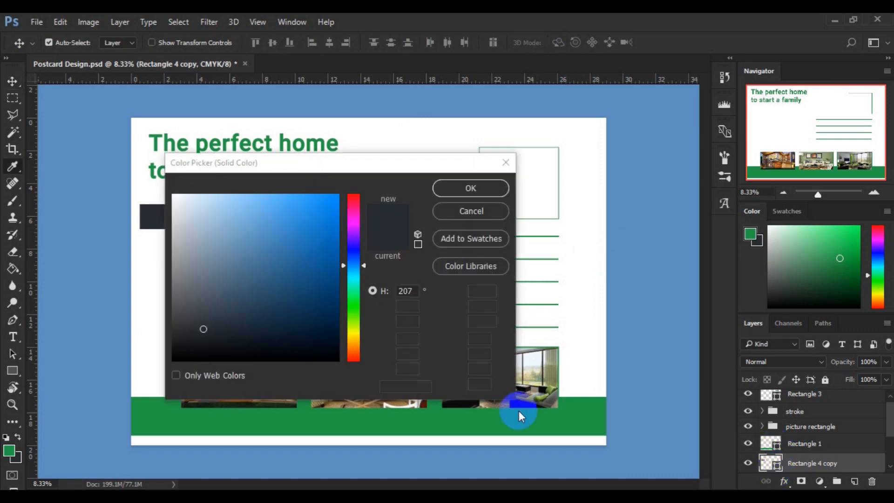
click(525, 422)
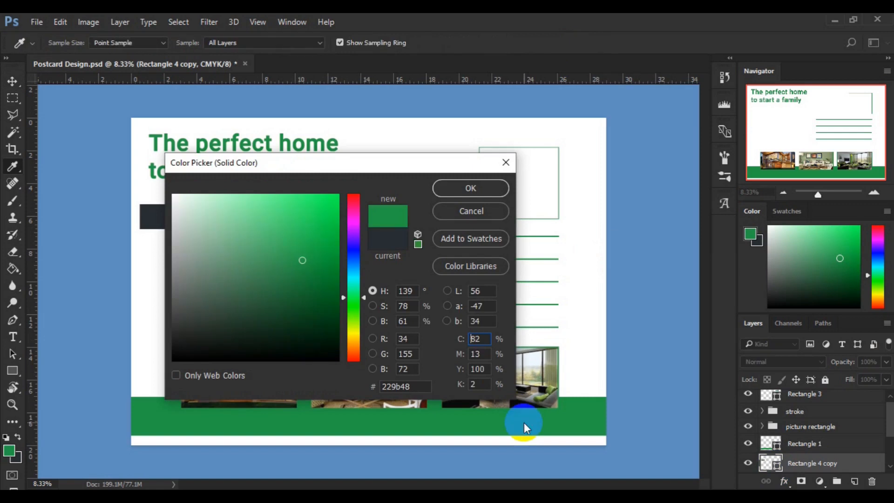
click(470, 194)
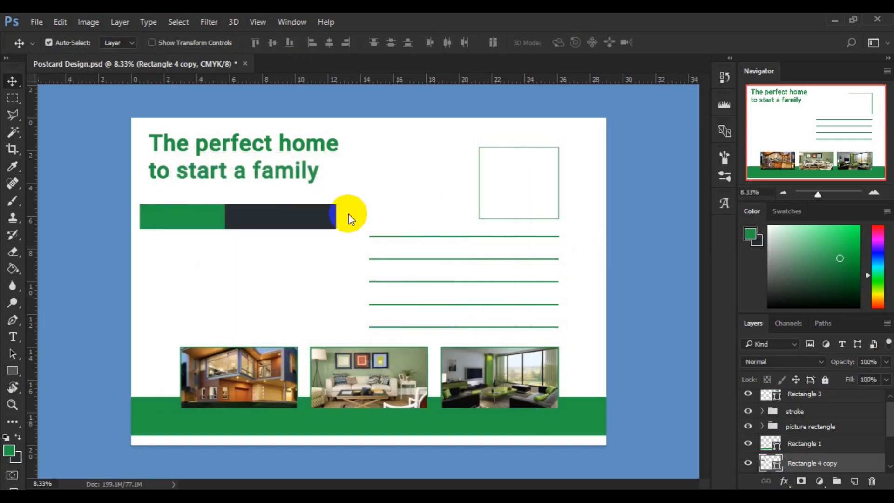
Step: Add the white (#ffffff) text "Starting From" over the green rectangle on a new layer
click(12, 340)
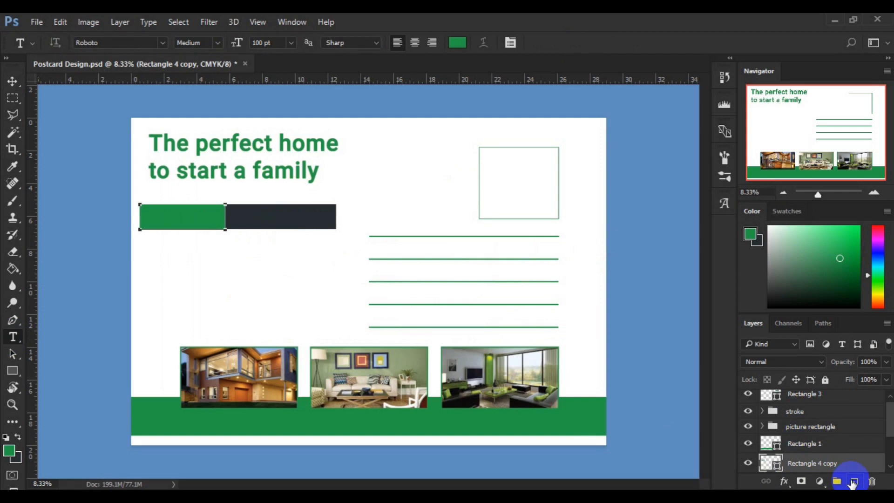
click(854, 481)
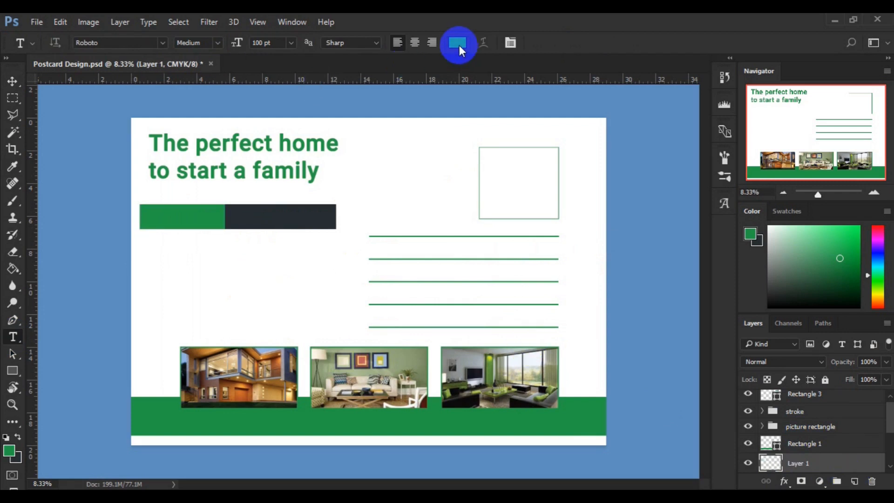
click(458, 43)
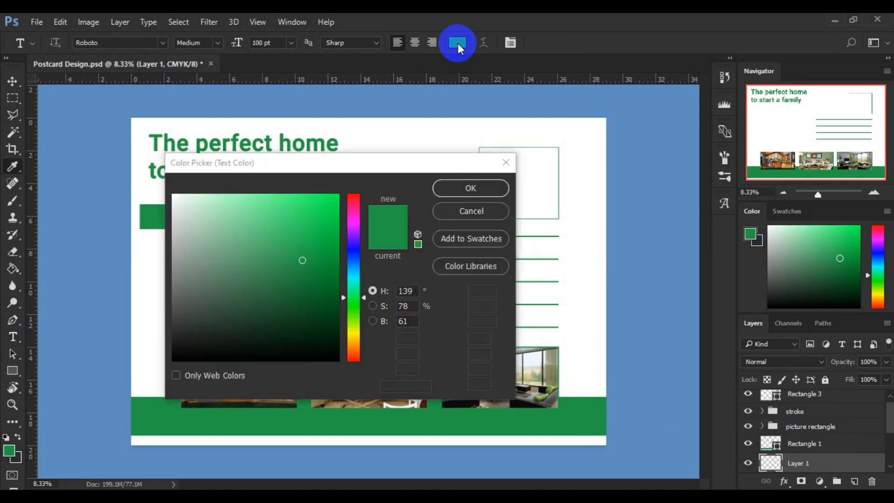
click(385, 127)
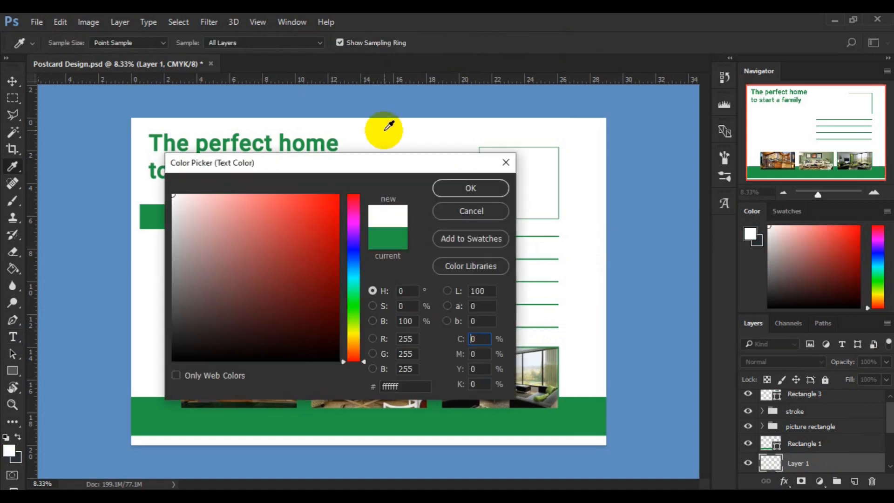
click(469, 191)
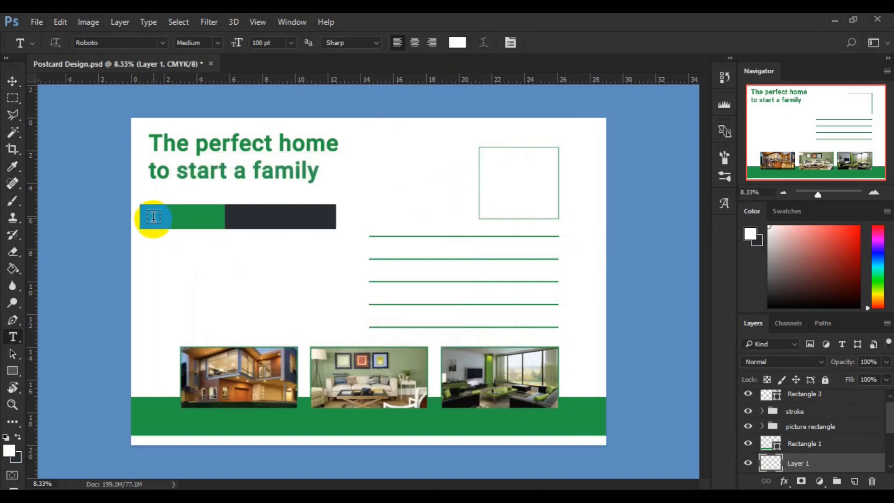
click(153, 220)
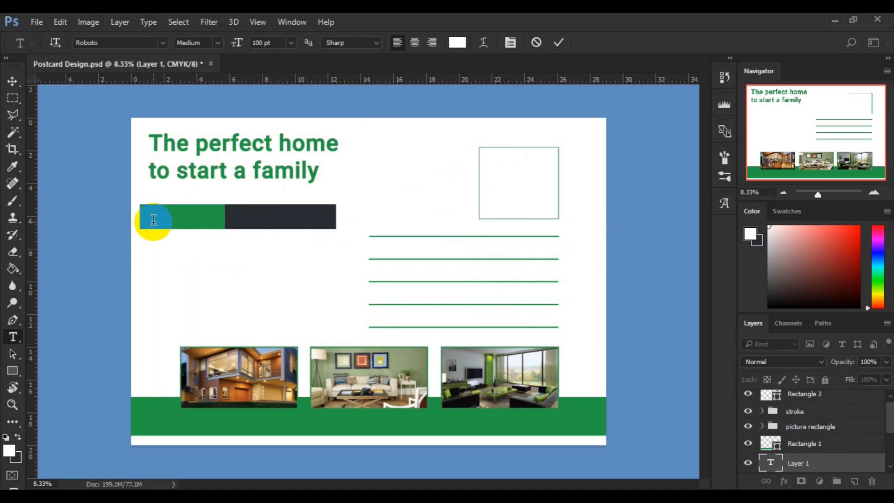
text(ice)
Step: Reduce the whole "Starting From" text to 48 pt
key(ctrl+a)
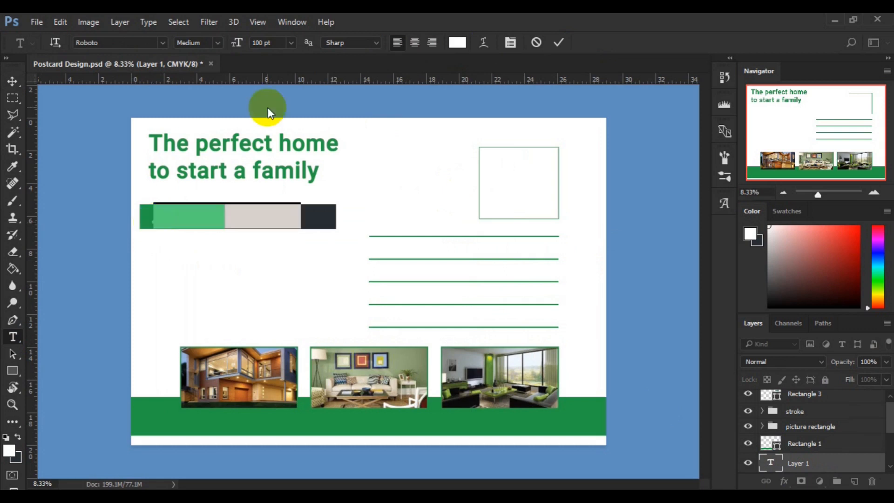
click(290, 43)
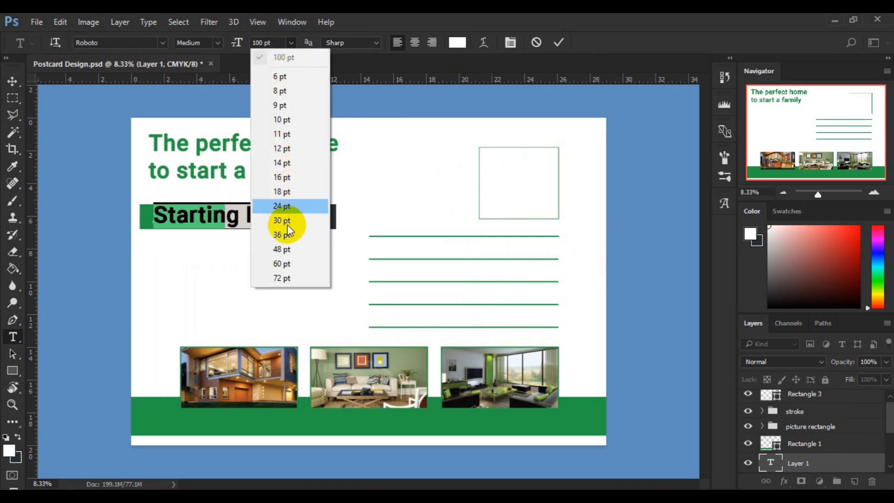
click(282, 251)
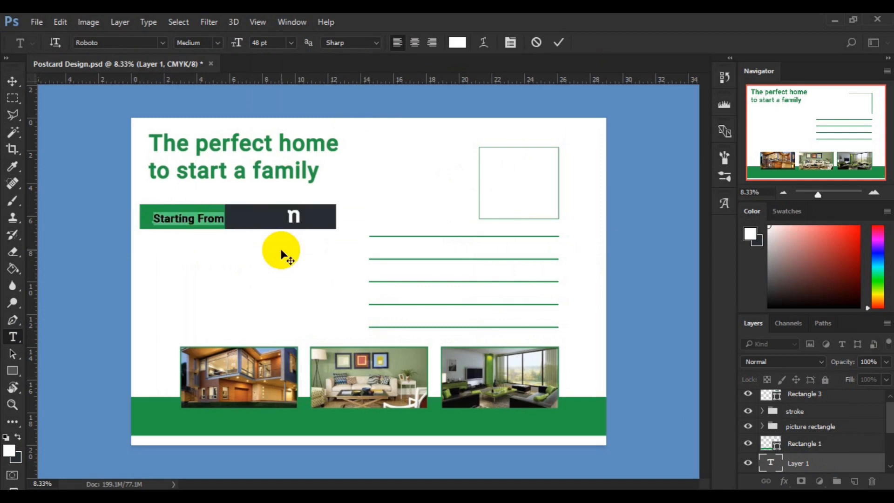
click(10, 86)
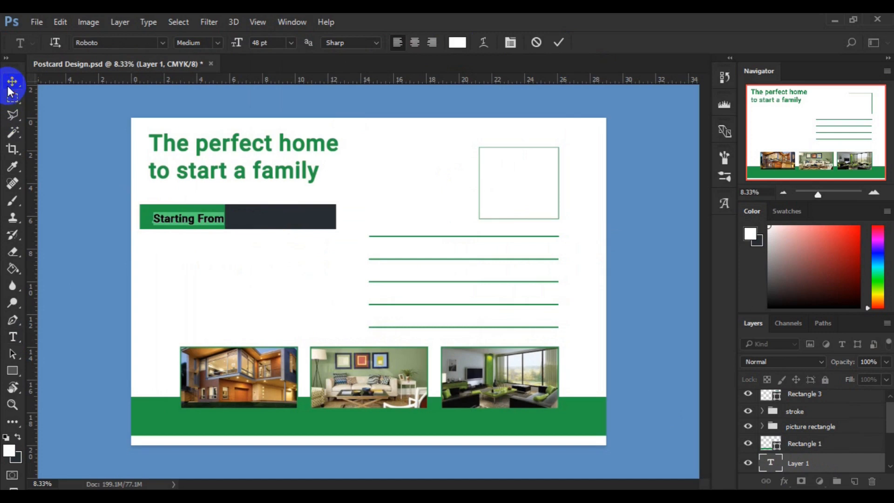
Step: Center the "Starting From" text vertically and horizontally on the green rectangle
drag(887, 399, 889, 420)
click(817, 430)
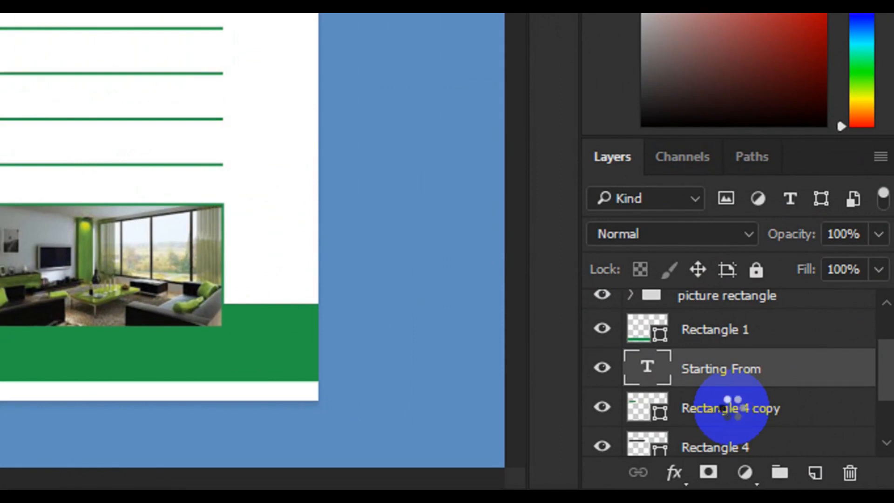
ctrl+click(733, 409)
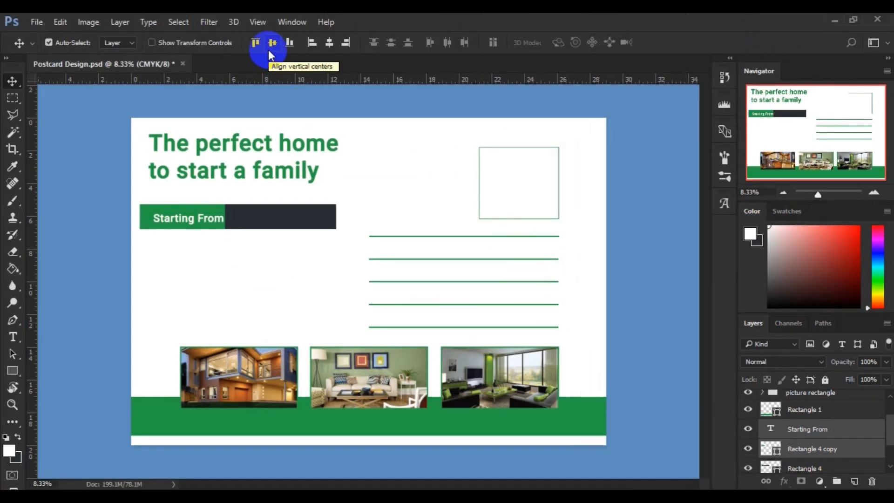
click(269, 50)
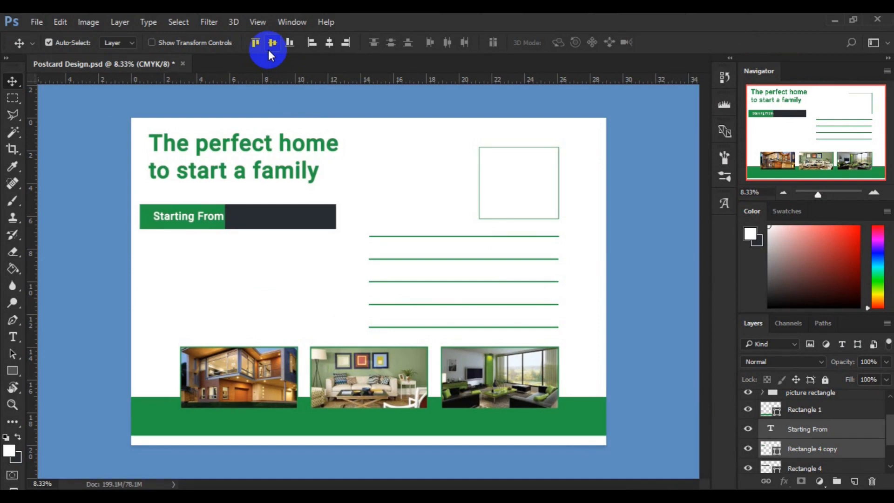
click(331, 43)
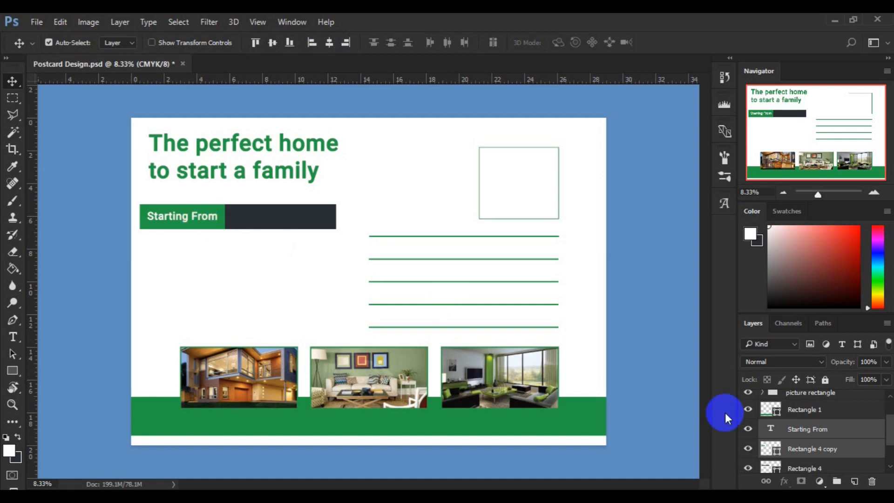
Step: Copy the "Starting From" text onto the dark part of the bar and change the copy to "$400,0000"
click(808, 429)
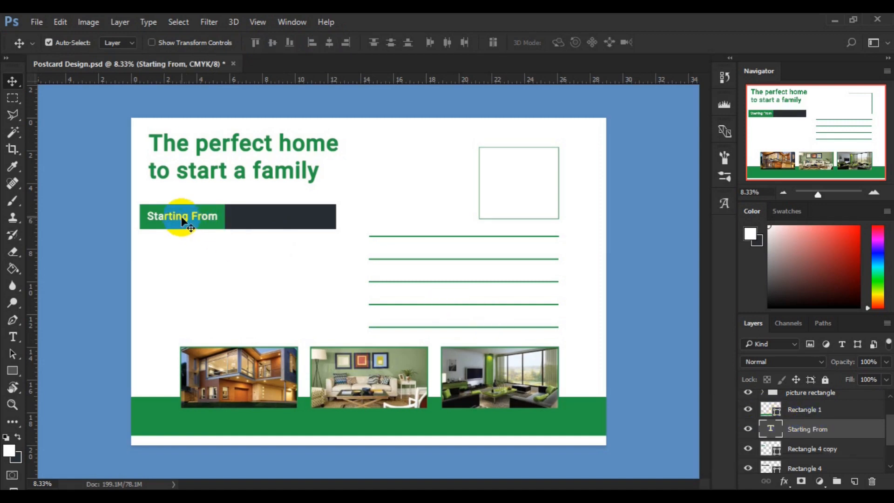
drag(183, 221, 282, 220)
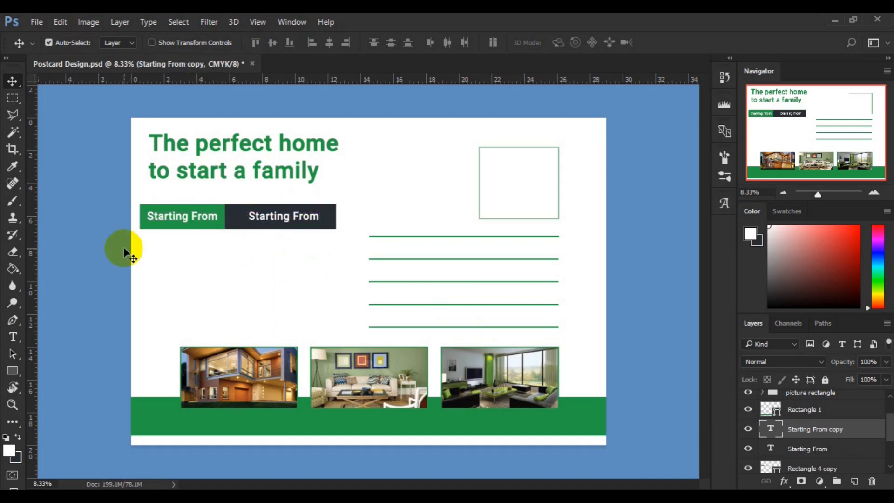
click(13, 337)
click(279, 228)
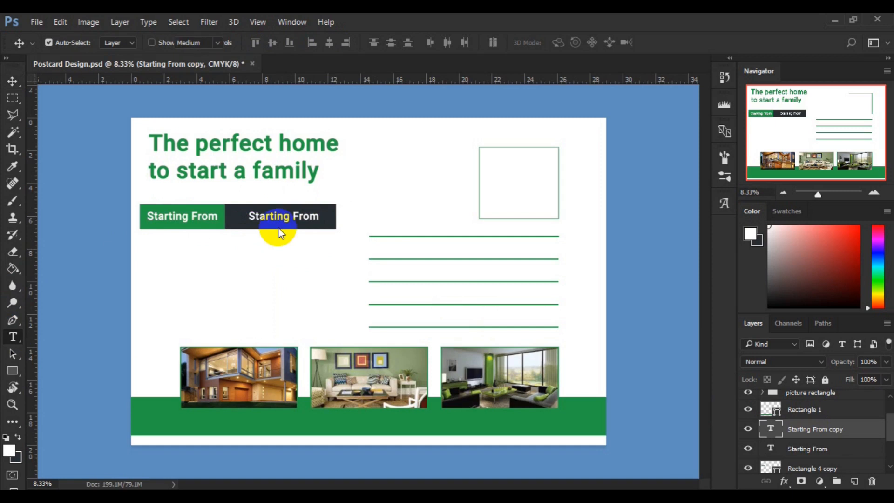
click(275, 217)
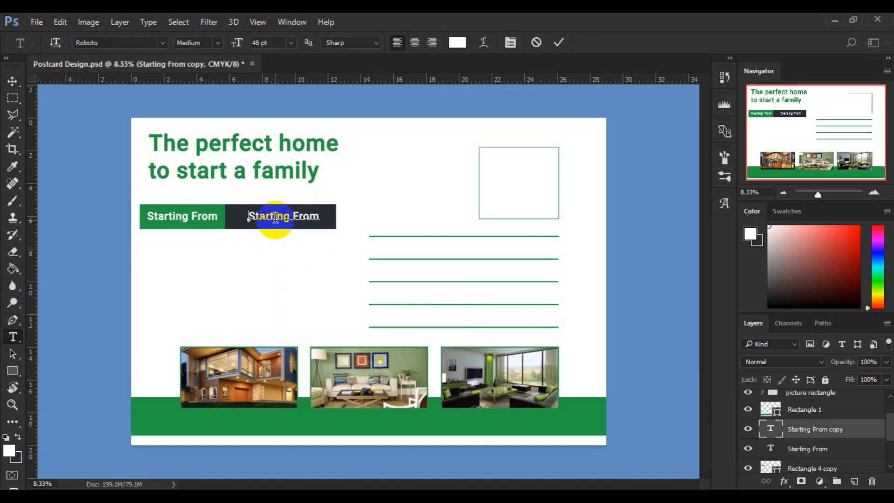
key(ctrl+a)
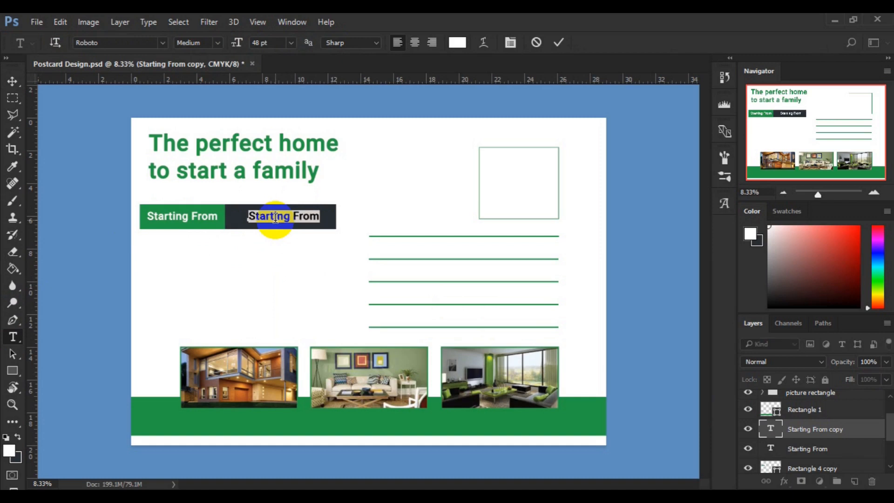
click(276, 218)
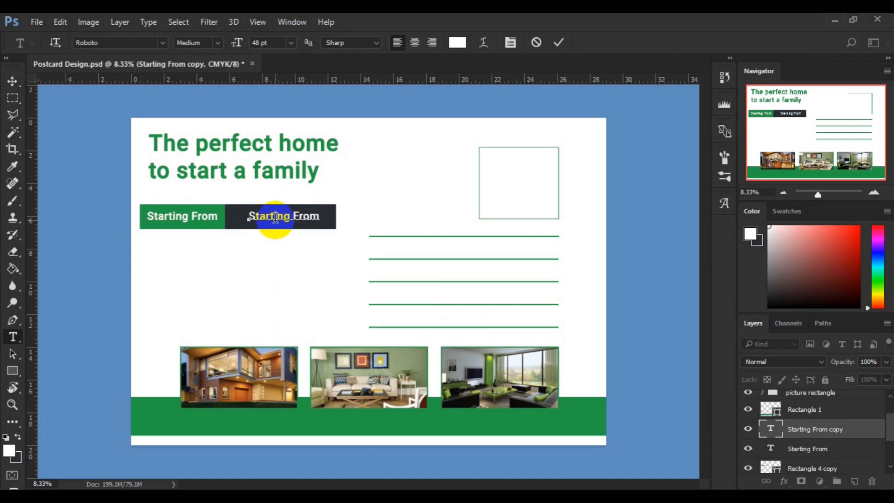
key(Right)
key(Right)
key(Right)
click(11, 87)
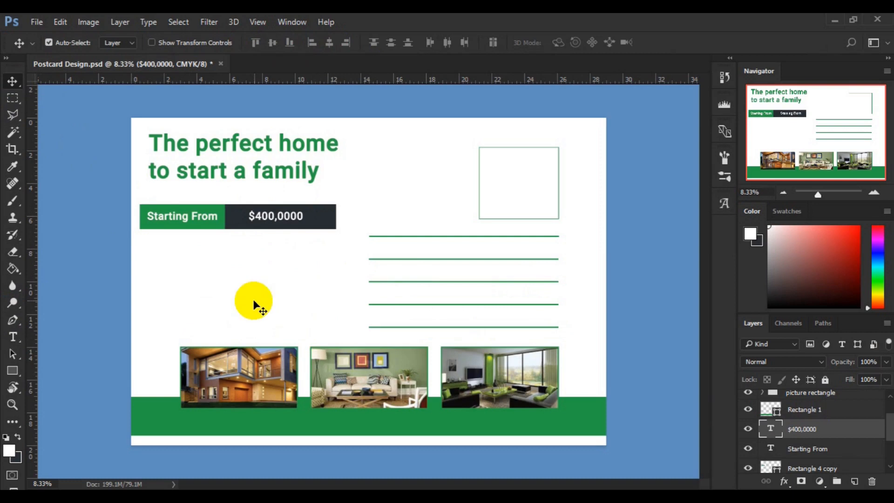
Step: Change the "$400,0000" text color to green #229b48, sampled from the postcard's lower band
click(13, 337)
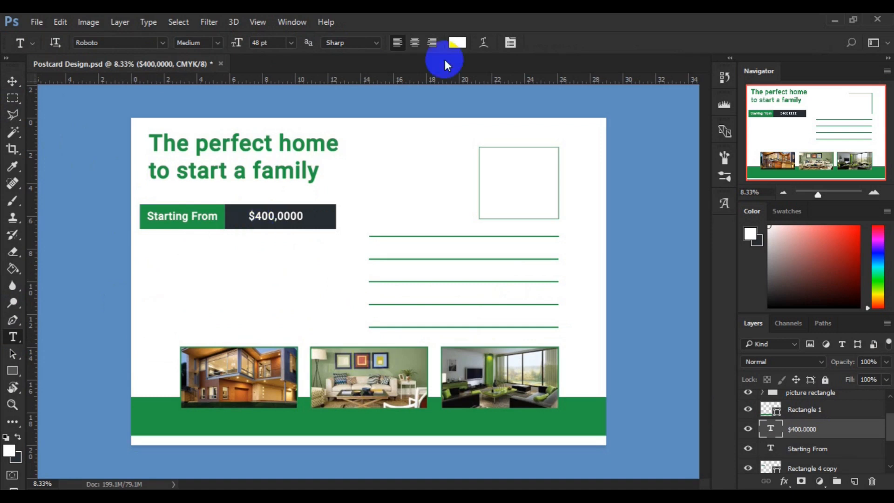
click(457, 43)
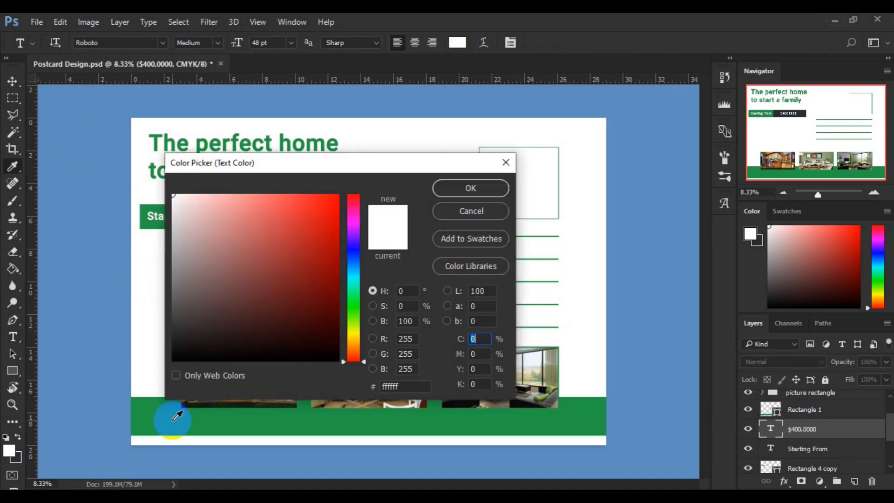
click(174, 419)
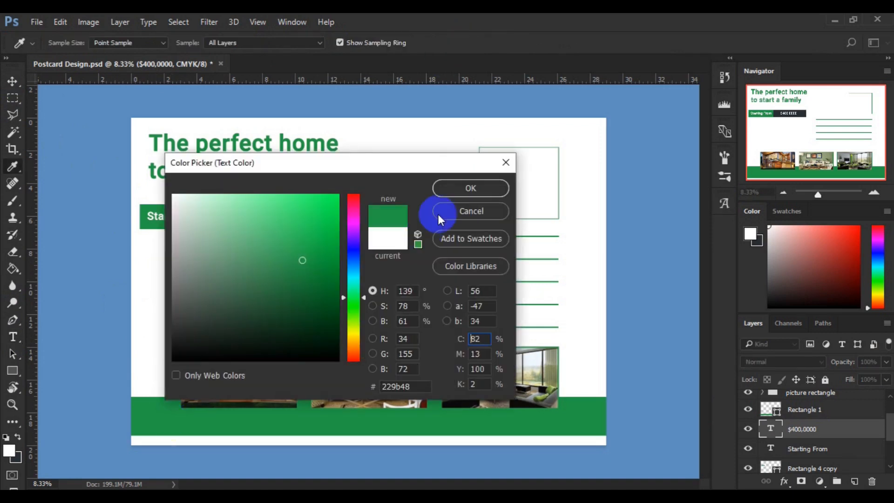
click(443, 191)
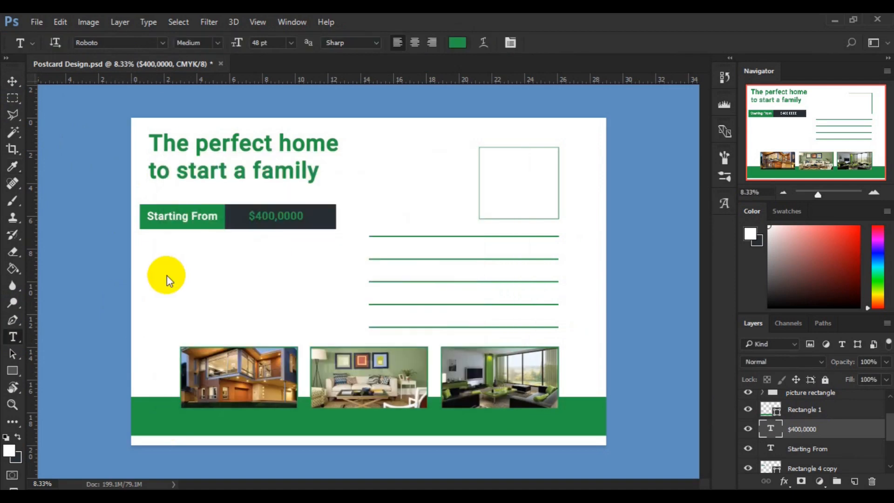
Step: Add the text "About the property" on the white area just below the price bar
click(157, 264)
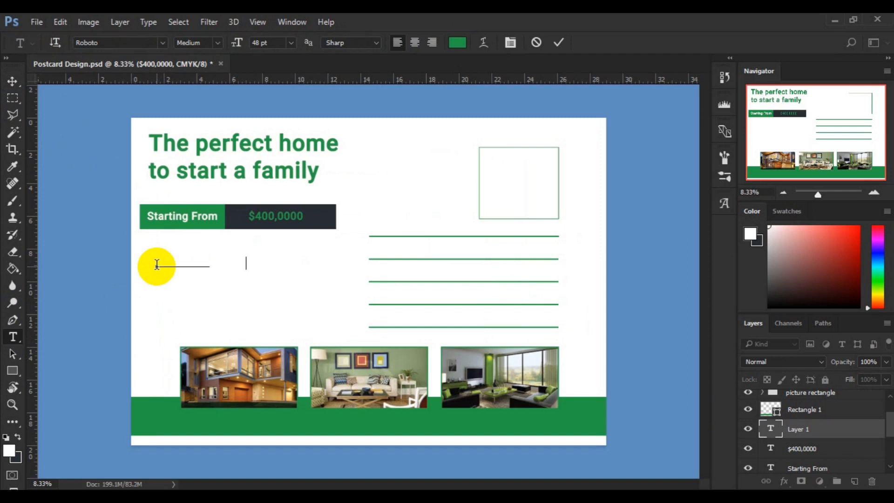
text(ty)
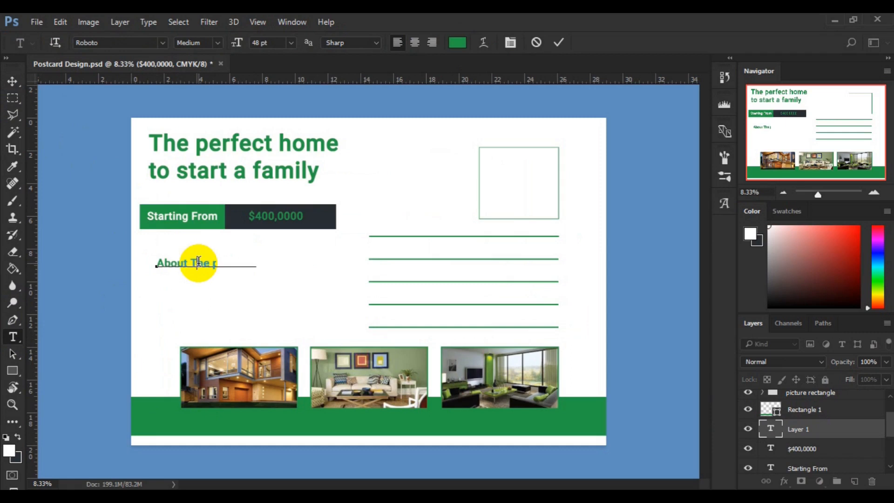
key(Left)
key(Right)
key(BackSpace)
text(t)
key(ctrl)
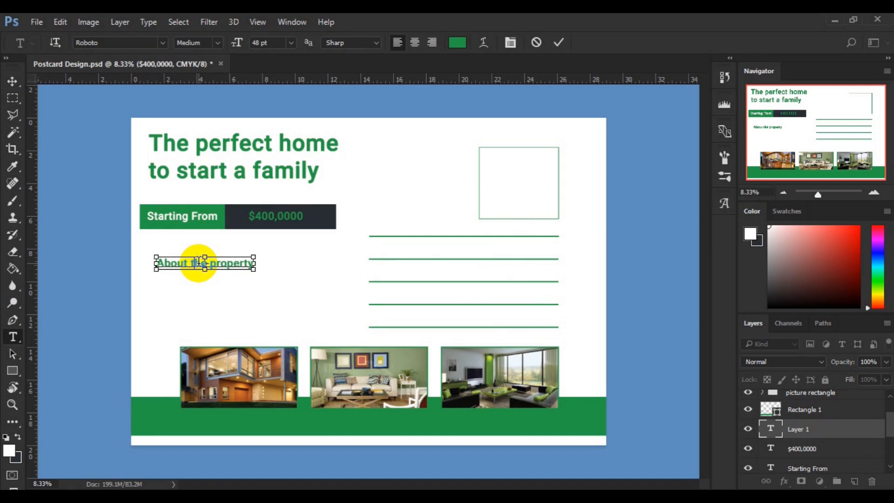
Step: Set the "About the property" text to 54 pt and move it flush with the left edge of the price bar
key(ctrl+a)
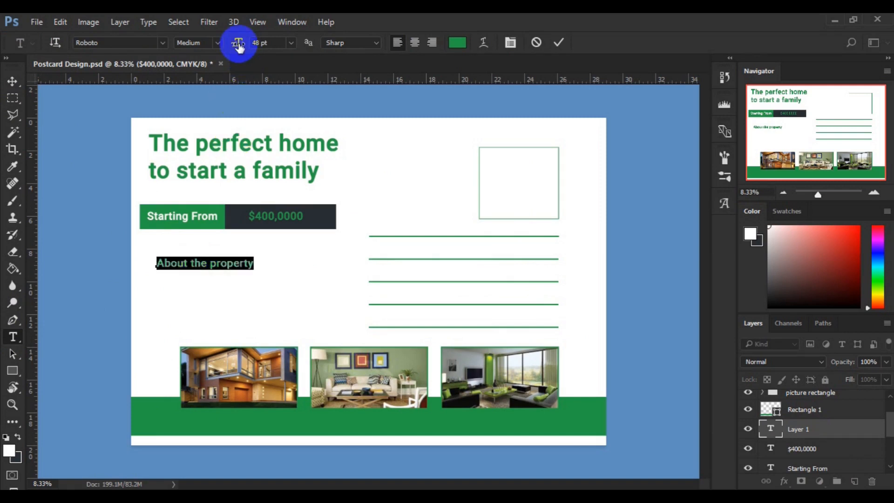
drag(238, 46, 244, 47)
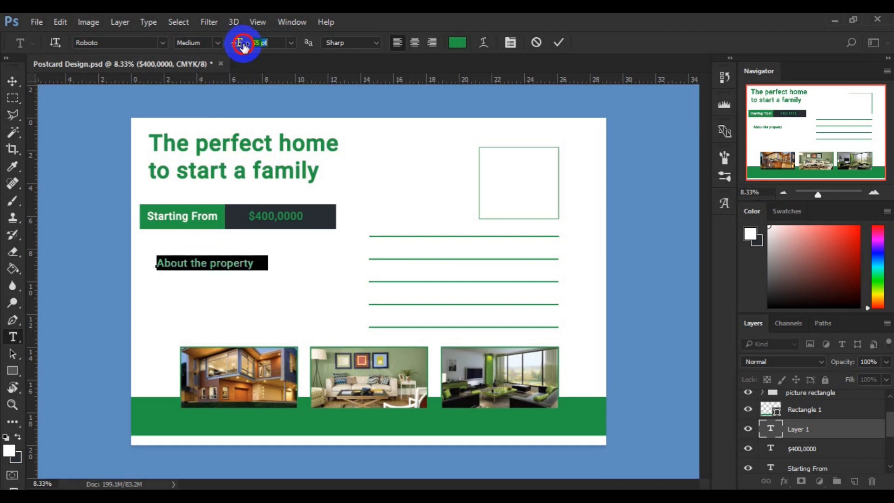
drag(243, 47, 243, 47)
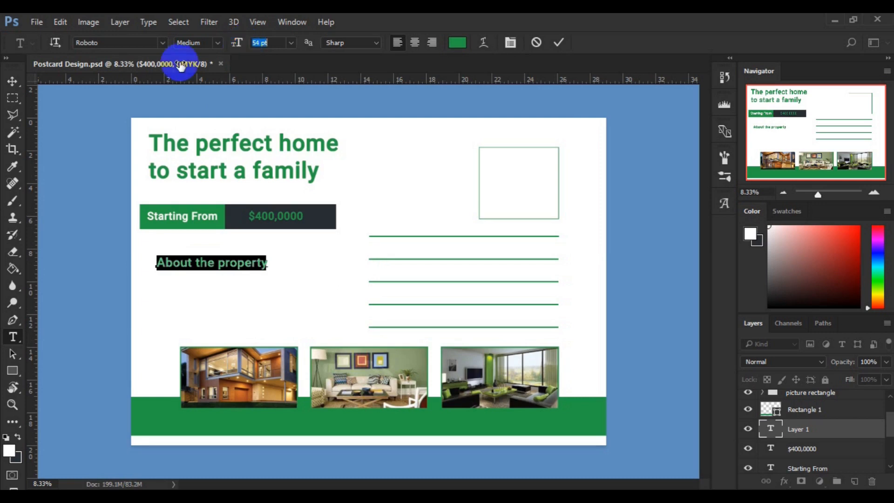
click(14, 84)
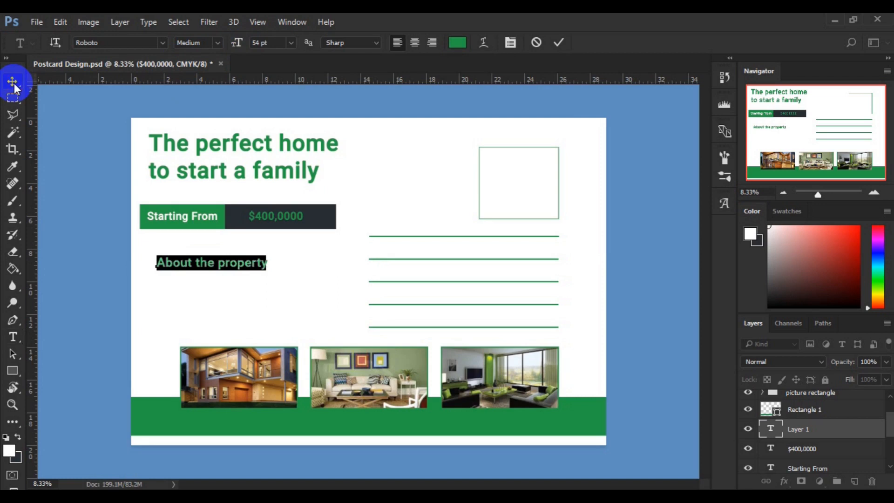
click(188, 261)
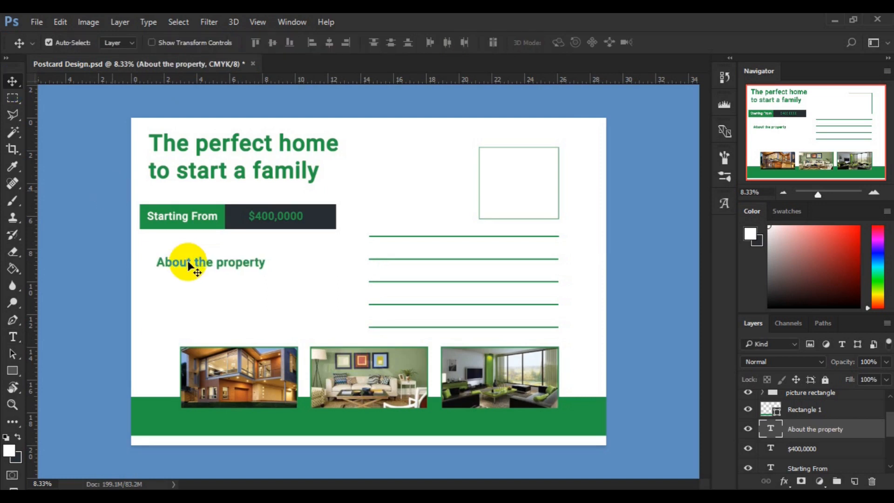
drag(188, 262, 171, 257)
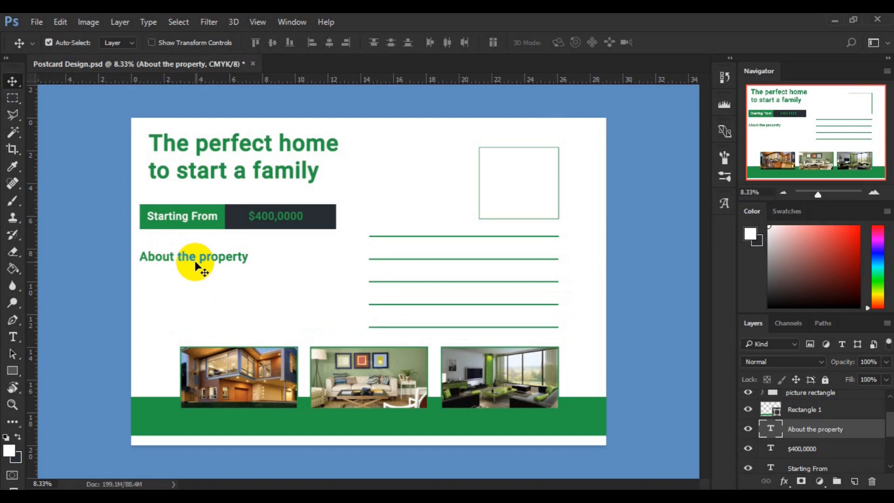
Step: Switch to the "new lore imposr" Notepad file, copy its first paragraph from "Lorem ipsum" through "varius nisl.", and return to Photoshop
mouse_move(627, 495)
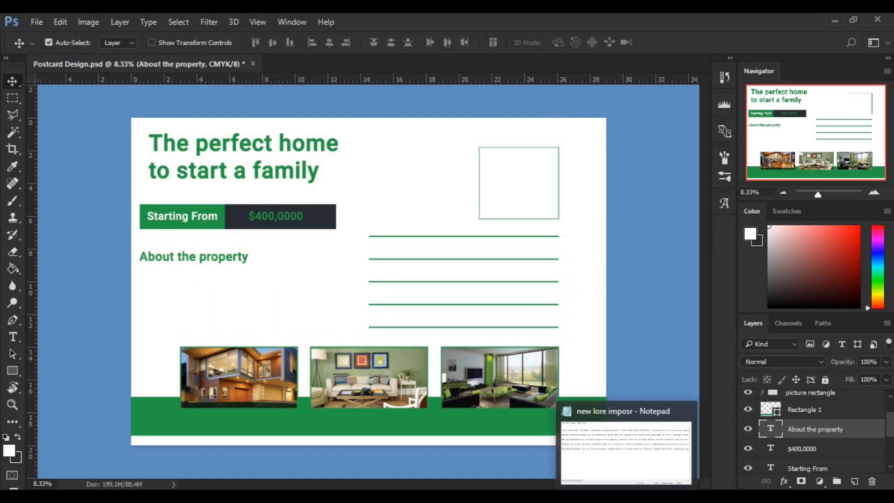
click(626, 447)
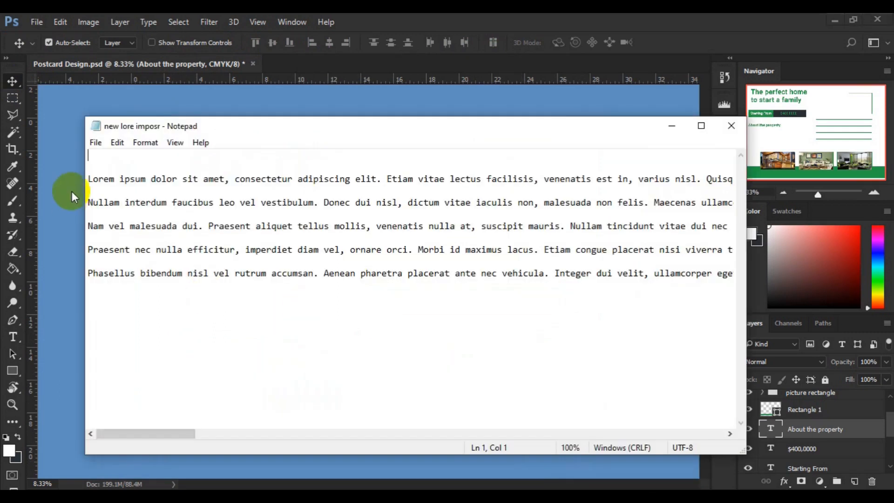
click(89, 180)
key(shift+Right)
key(shift+Right)
key(shift+Right)
key(shift+Right)
key(shift+Right)
key(shift+Right)
key(shift+Right)
key(shift+Right)
key(shift+Right)
key(shift+Right)
key(shift+Right)
key(shift+Right)
key(shift+Right)
key(shift+Right)
key(shift+Right)
key(shift+Right)
key(shift+Right)
key(shift+Right)
key(shift+Right)
key(shift+Right)
key(shift+Right)
key(shift+Right)
key(shift+Right)
key(shift+Right)
key(shift+Right)
key(shift+Right)
key(shift+Right)
key(shift+Right)
key(shift+Right)
key(shift+Right)
key(shift+Right)
key(shift+Right)
key(shift+Right)
key(shift+Right)
key(shift+Right)
key(shift+Right)
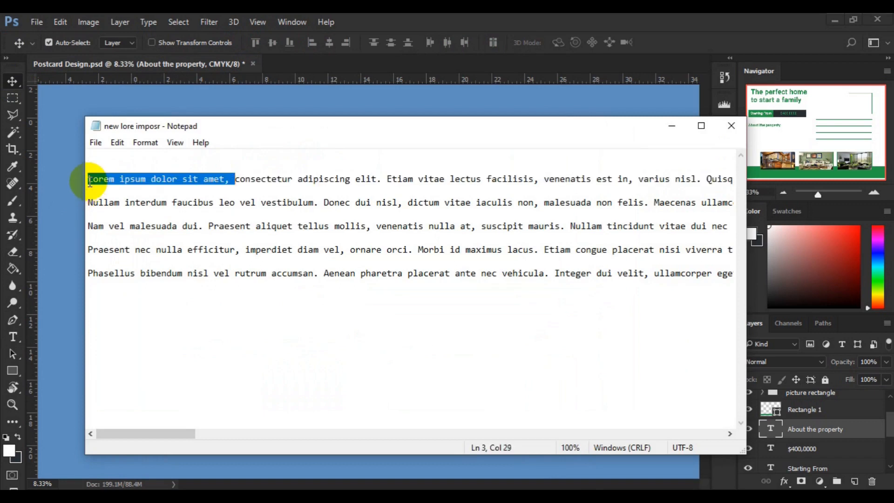
key(shift+Right)
key(shift+Right)
key(shift+Right)
key(shift+Right)
key(shift+Right)
key(shift+Right)
key(shift+Right)
key(shift+Right)
key(shift+Right)
key(shift+Right)
key(shift+Right)
key(shift+Right)
key(shift+Right)
key(shift+Right)
key(shift+Right)
key(shift+Right)
key(shift+Right)
key(shift+Right)
key(shift+Right)
key(shift+Right)
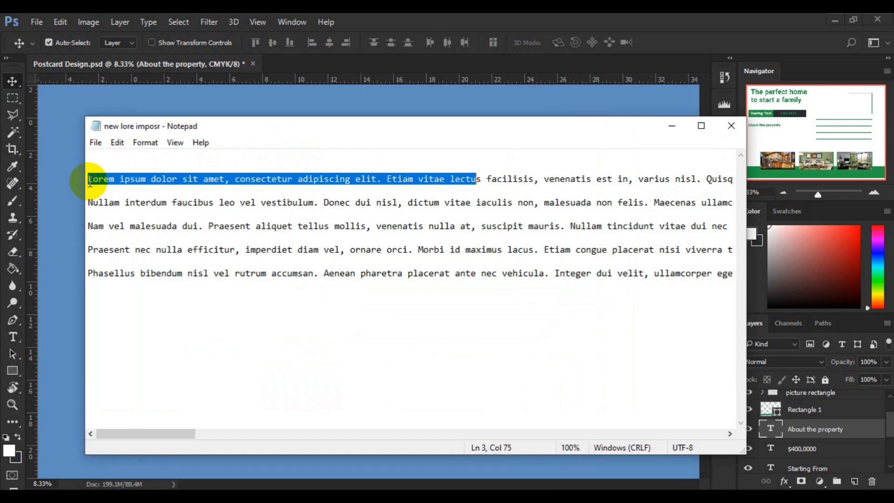
key(shift+Right)
key(shift+Right)
key(shift+Right)
key(shift+Right)
key(shift+Right)
key(shift+Right)
key(shift+Right)
key(shift+Right)
key(shift+Right)
key(shift+Right)
key(shift+Right)
key(shift+Right)
key(shift+Right)
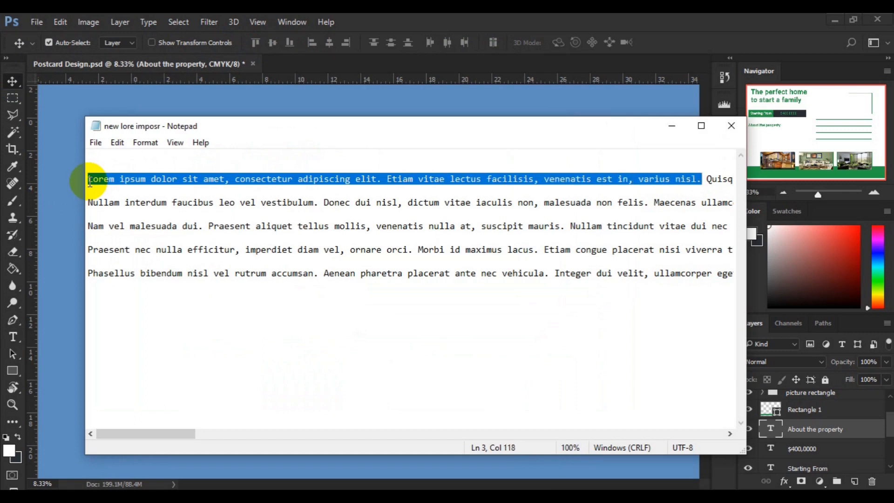
click(189, 64)
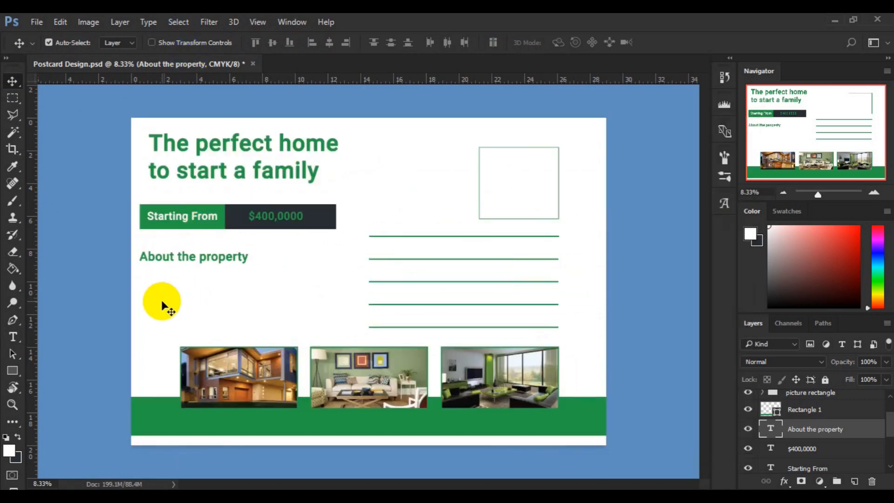
Step: Draw a paragraph text box under "About the property" and set its text color to dark #282d32, sampled from the price bar
click(13, 337)
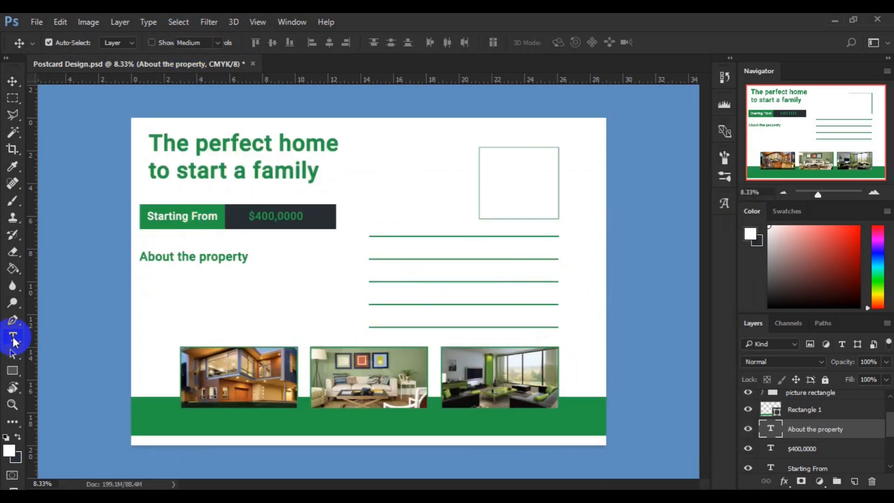
drag(147, 274, 334, 307)
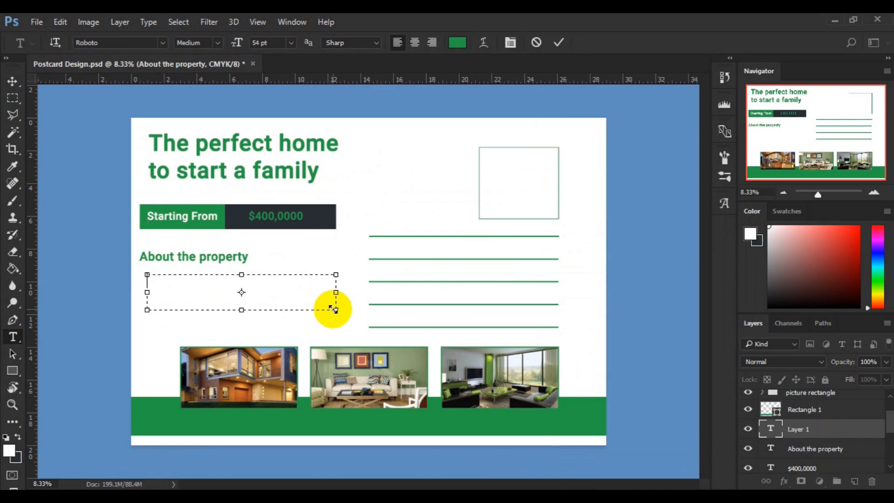
click(457, 44)
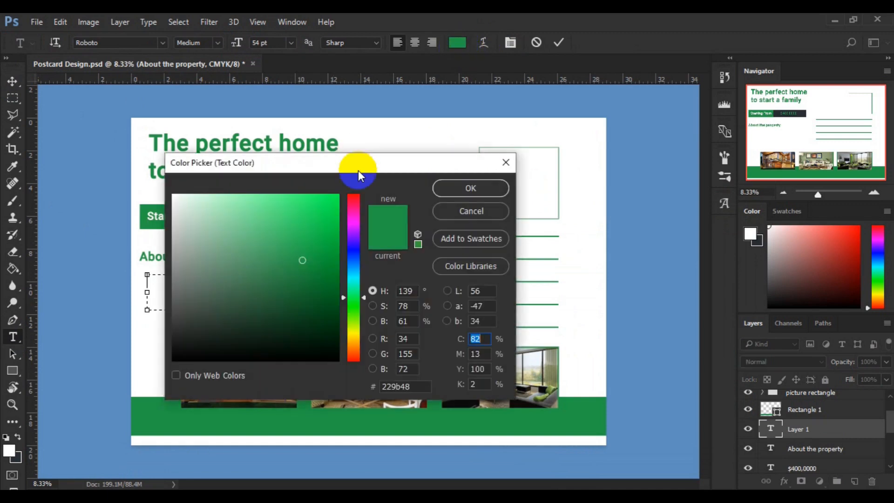
drag(360, 167, 420, 234)
click(321, 205)
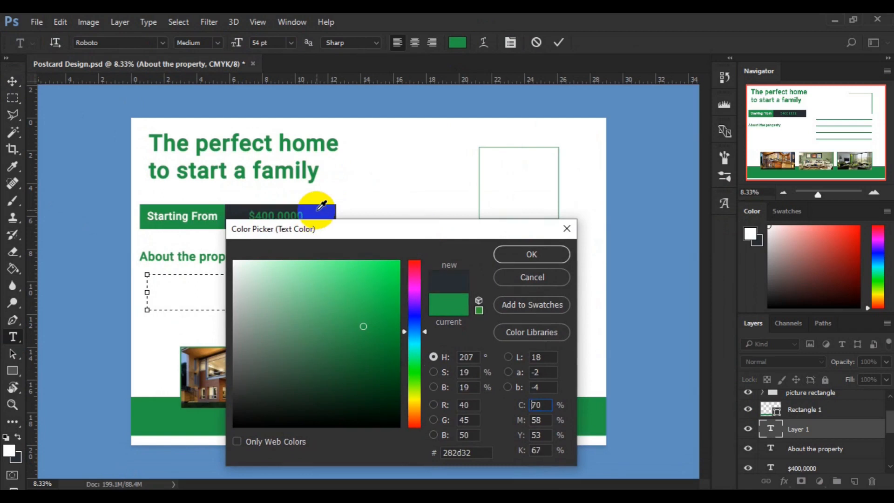
click(512, 255)
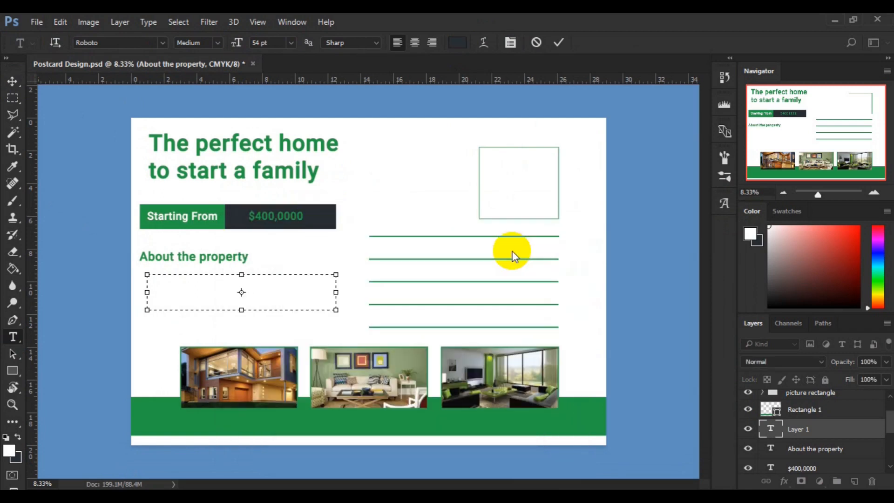
Step: Set the new text box's font to 24 pt Roboto Bold
click(293, 42)
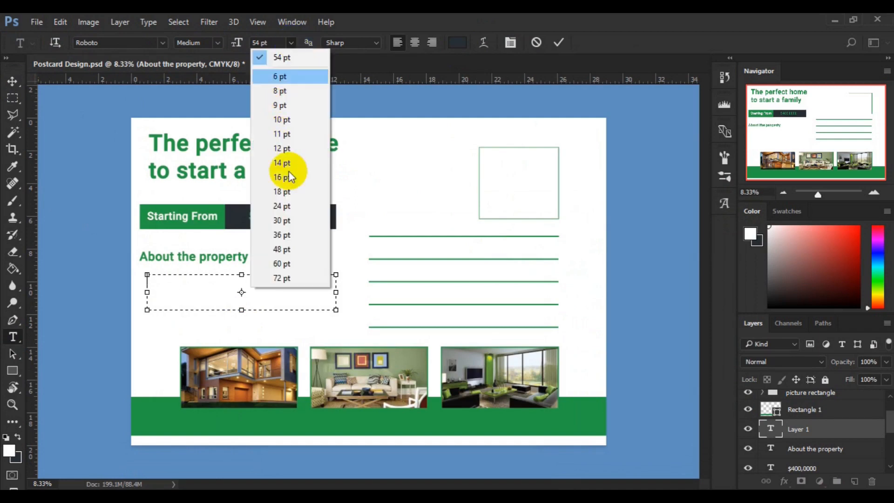
click(281, 206)
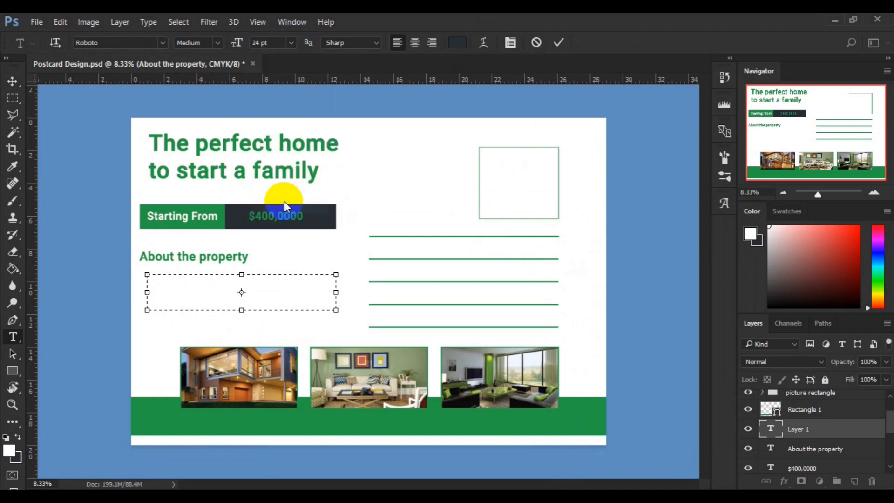
click(217, 43)
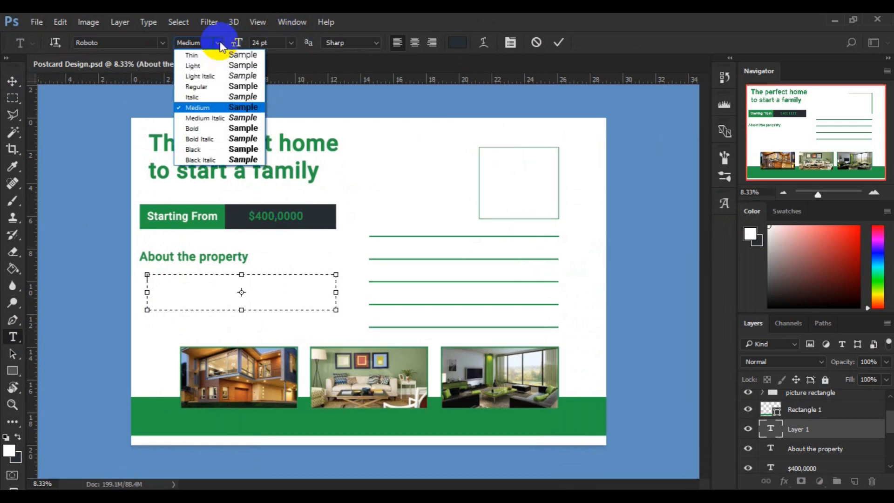
click(201, 128)
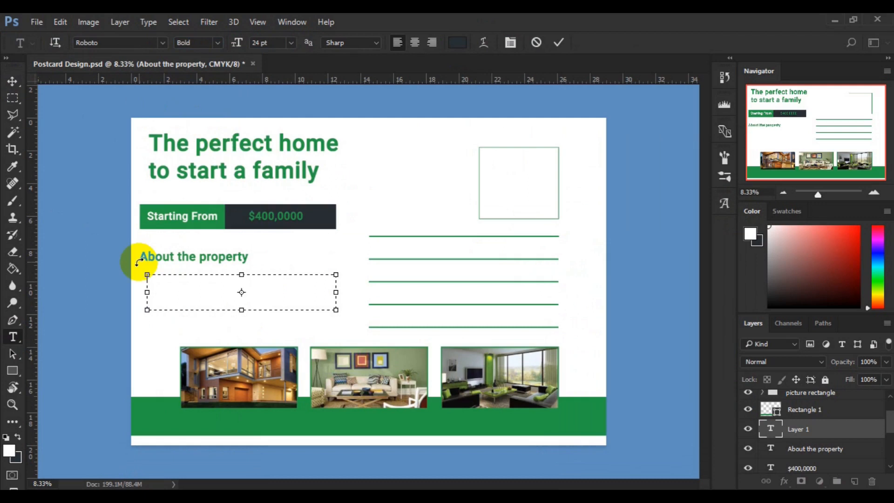
Step: Paste the copied Lorem ipsum text into the box and place two copies of the paragraph evenly spaced beneath it
text(the)
key(ctrl+a)
key(ctrl+v)
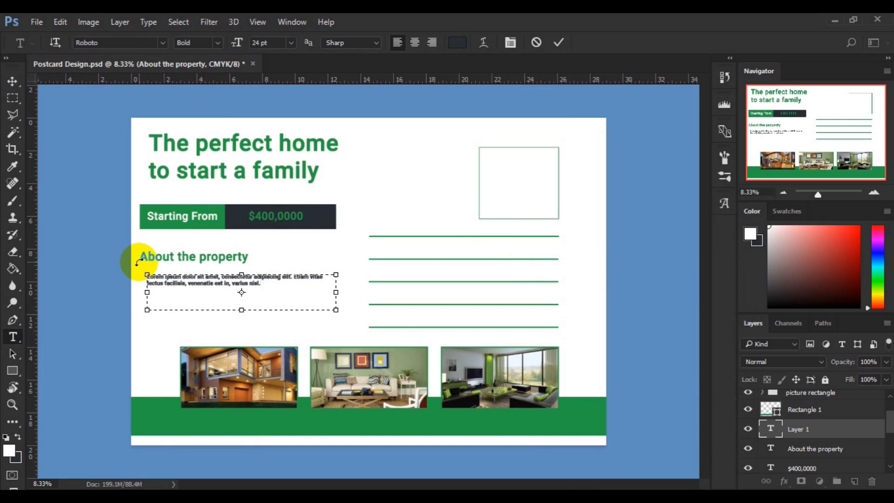
click(11, 84)
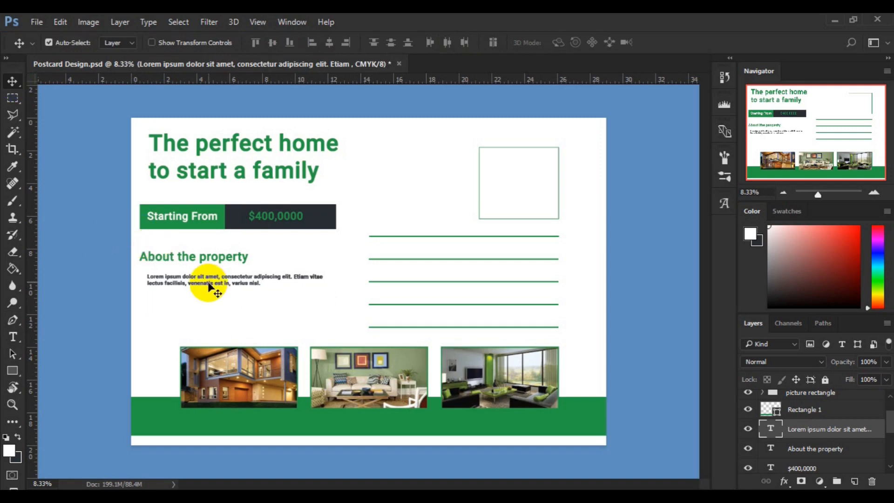
drag(208, 285, 208, 325)
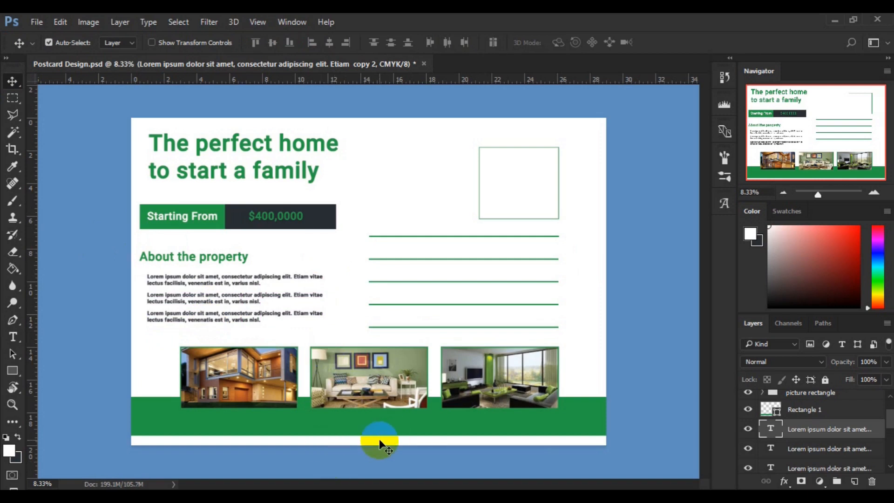
click(339, 424)
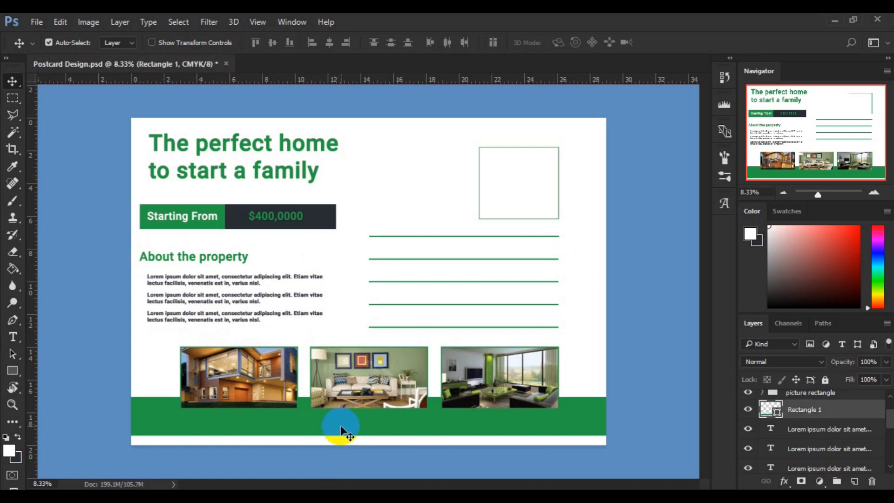
click(853, 482)
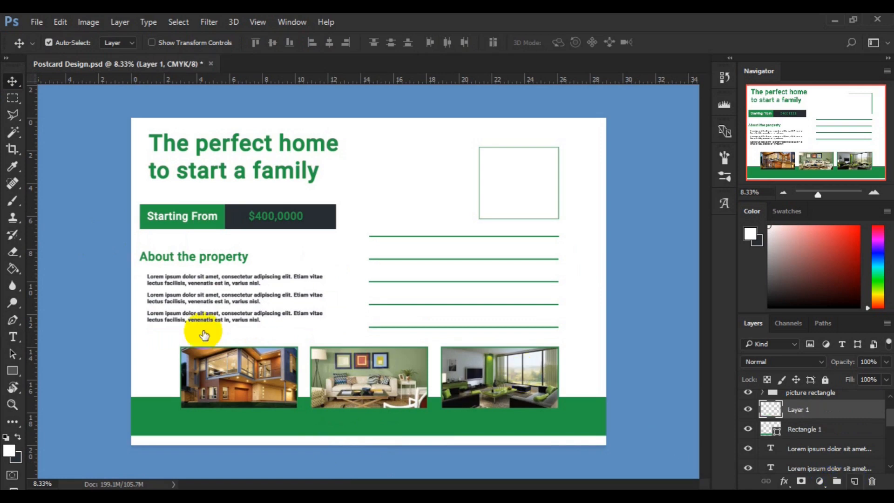
click(14, 338)
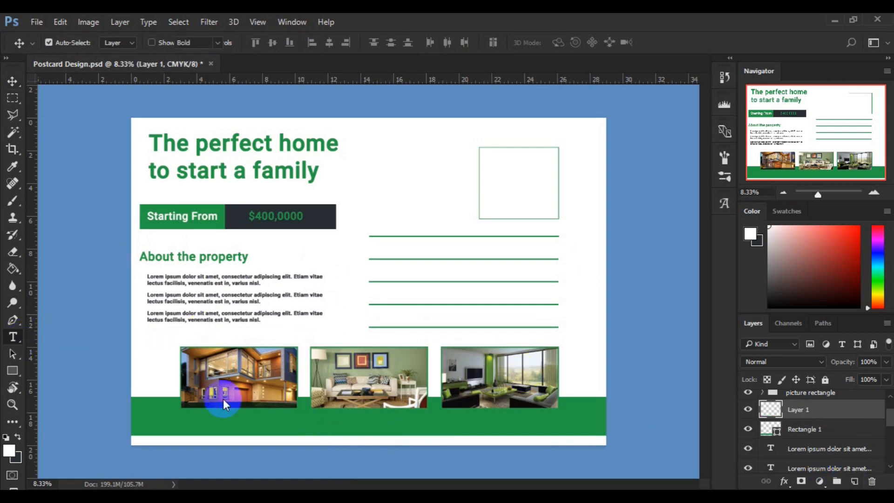
click(279, 423)
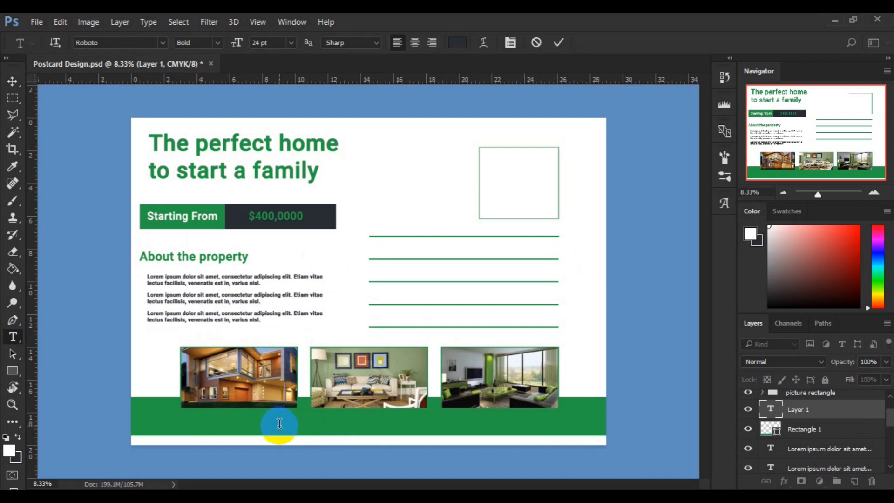
text(ww)
Step: Color the whole website text white #ffffff and enlarge it to roughly twice its size
key(ctrl+a)
click(456, 42)
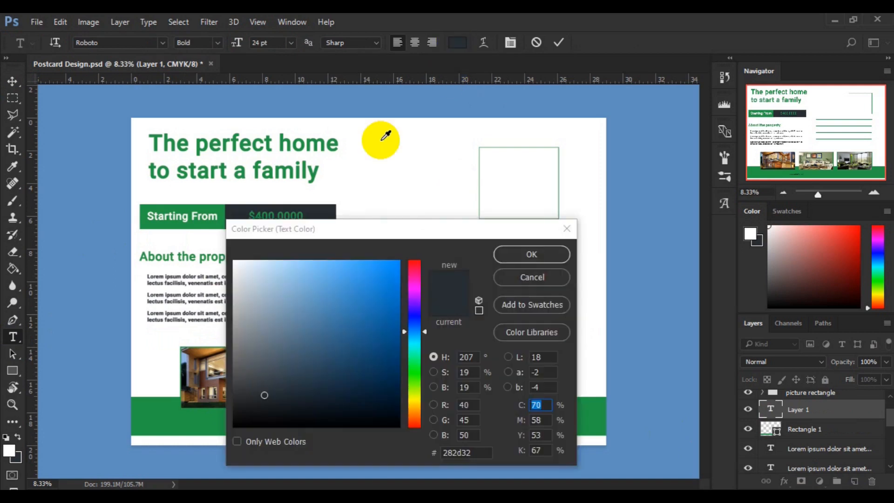
click(393, 140)
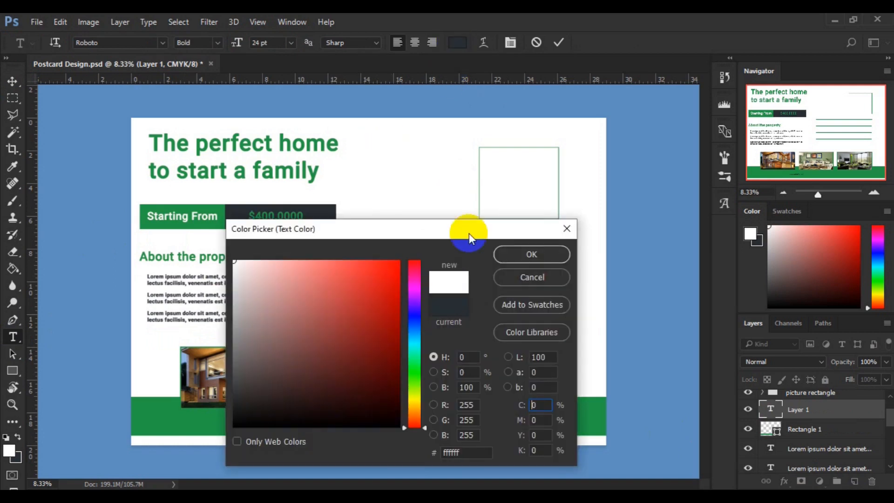
click(516, 254)
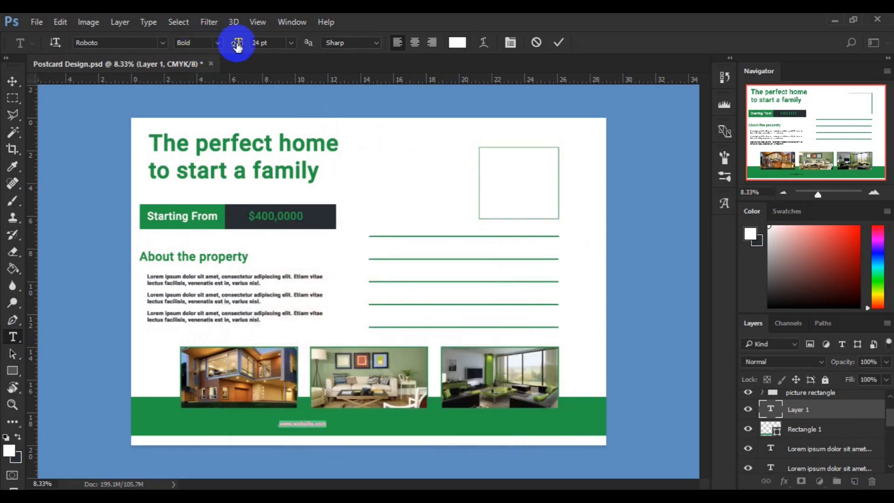
drag(238, 45, 256, 48)
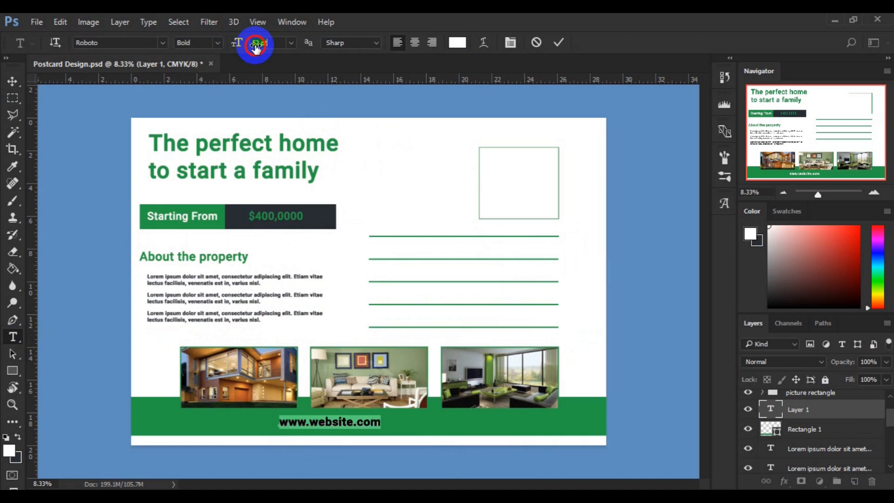
Step: Center the website text horizontally on the whole canvas and clear the selection
click(13, 85)
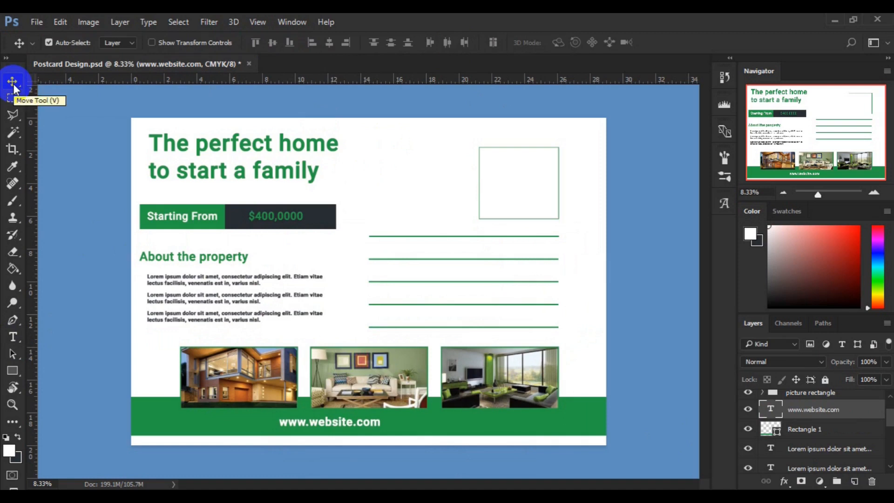
key(ctrl+a)
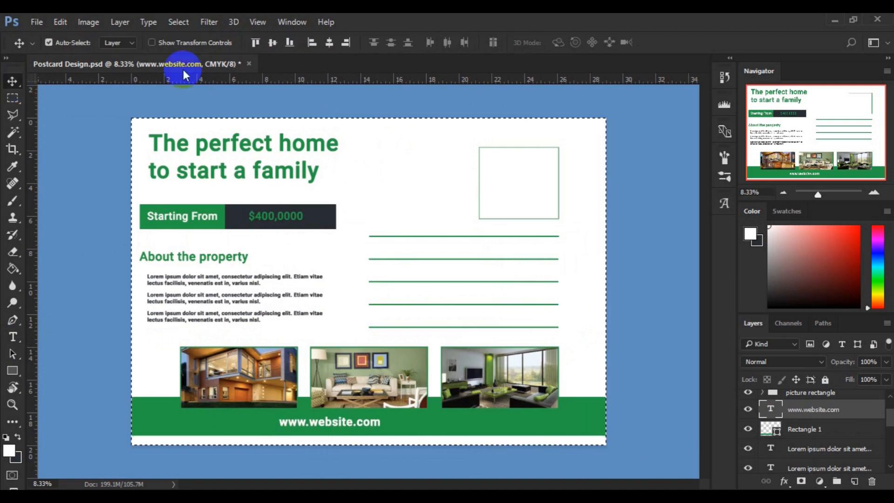
click(328, 47)
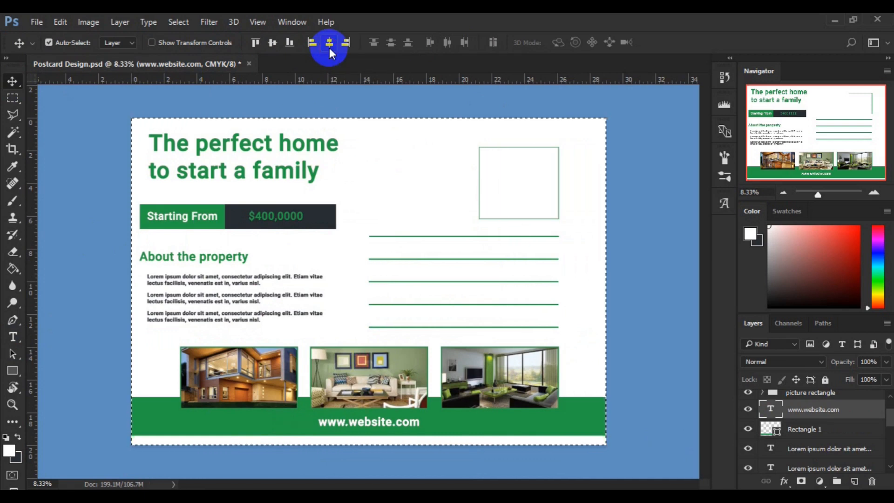
click(188, 23)
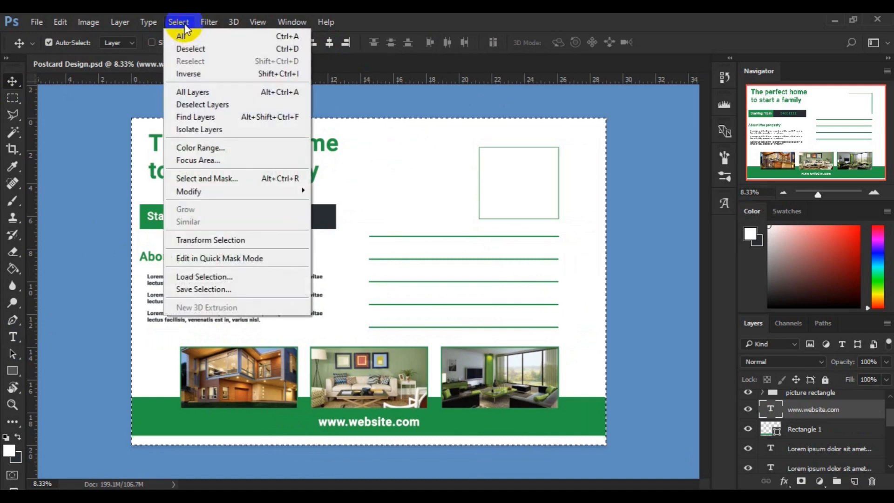
click(200, 50)
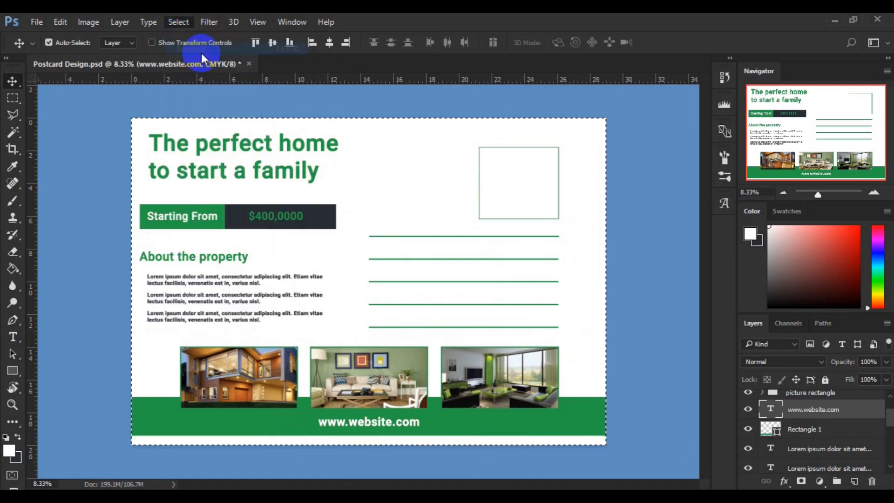